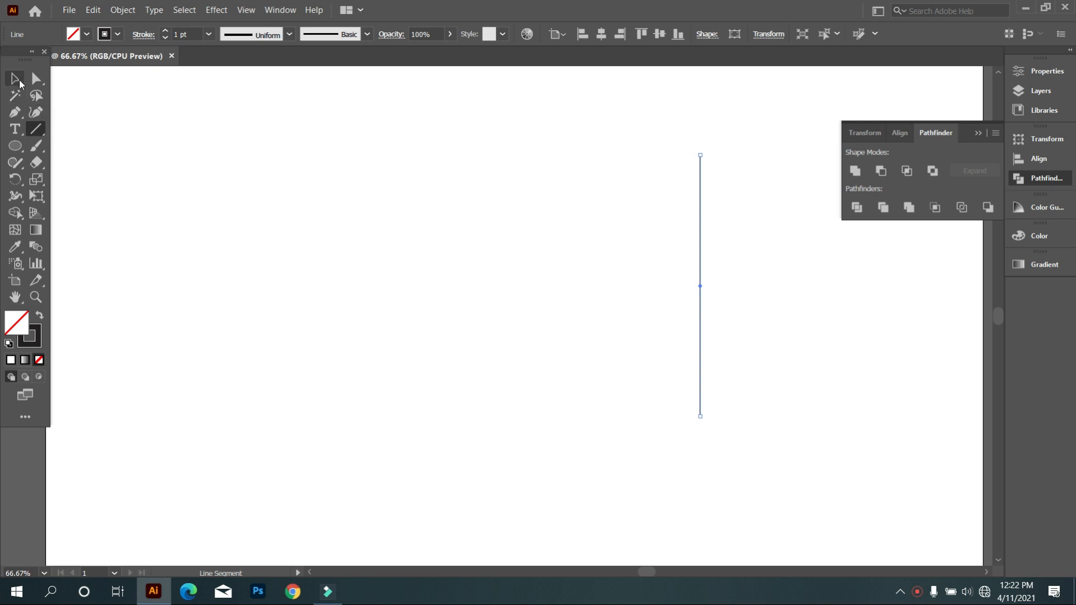
# Duplicate the vertical line sideways at small, even intervals to form a row of eleven parallel lines
pyautogui.moveTo(699, 312); pyautogui.dragTo(690, 313)
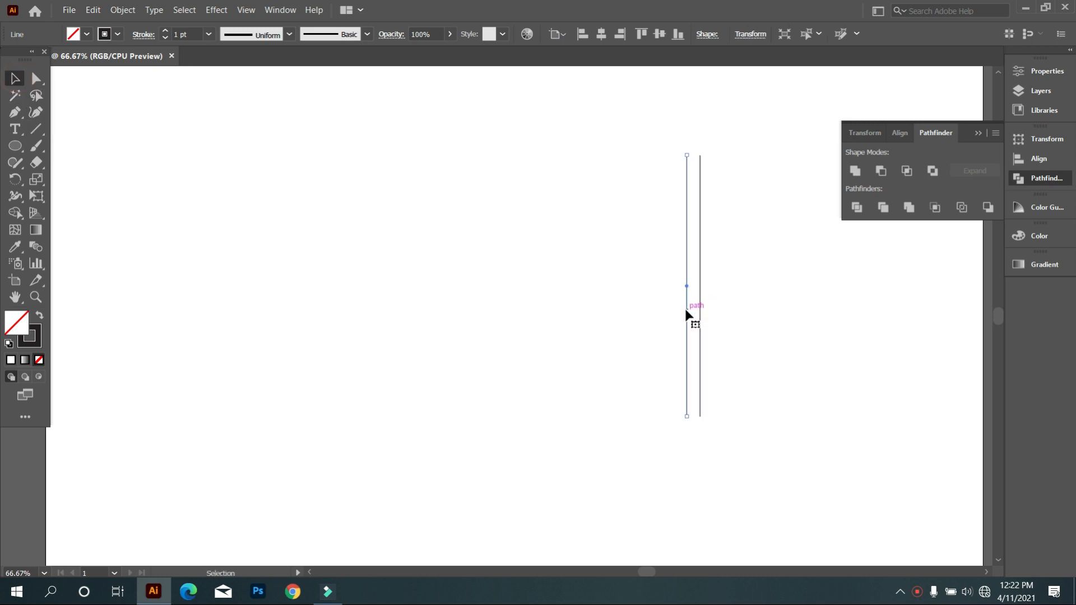
pyautogui.press('Delete')
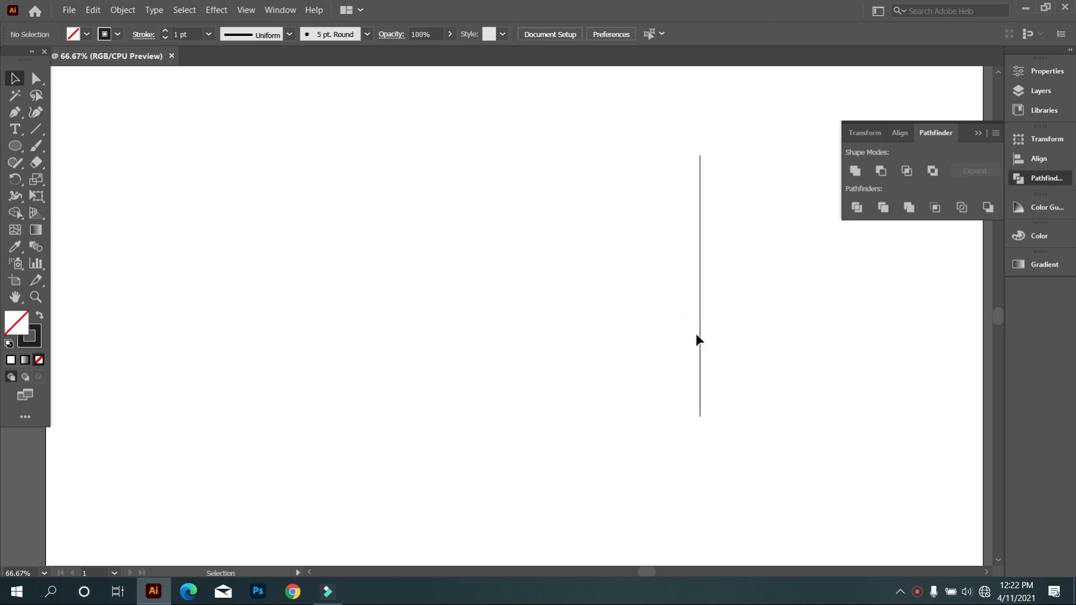
pyautogui.click(700, 342)
pyautogui.moveTo(700, 341); pyautogui.dragTo(688, 343)
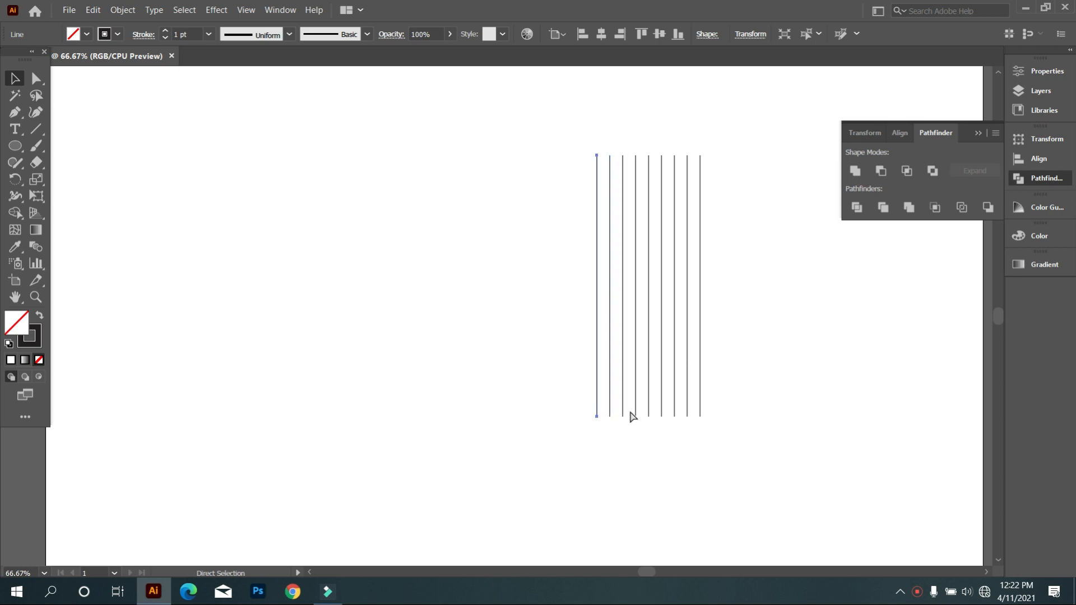
# Group all the vertical lines and move the group toward the middle of the artboard
pyautogui.click(543, 336)
pyautogui.moveTo(454, 286); pyautogui.dragTo(824, 336)
pyautogui.rightClick(536, 167)
pyautogui.click(584, 244)
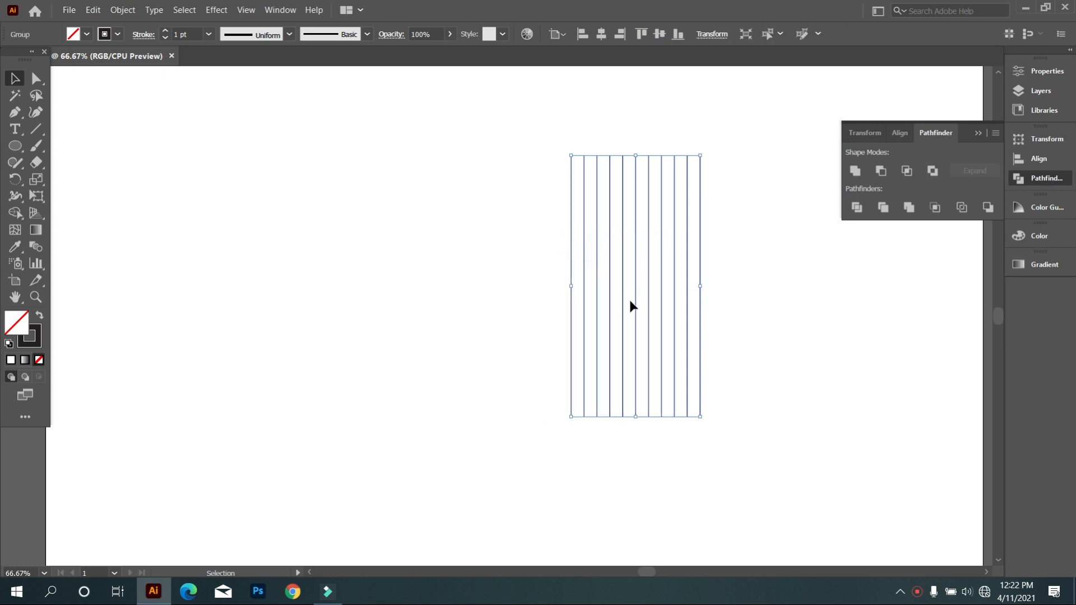
pyautogui.moveTo(638, 312); pyautogui.dragTo(510, 314)
pyautogui.scroll(1, 628, 312)
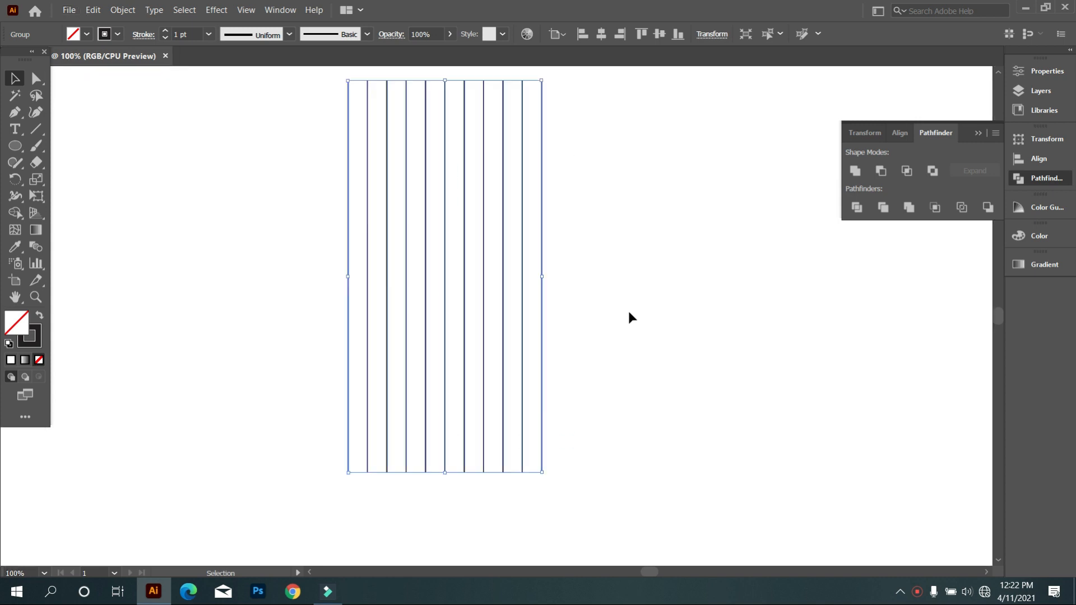
pyautogui.scroll(1, 628, 312)
pyautogui.scroll(-1, 628, 312)
pyautogui.moveTo(680, 375); pyautogui.dragTo(499, 289)
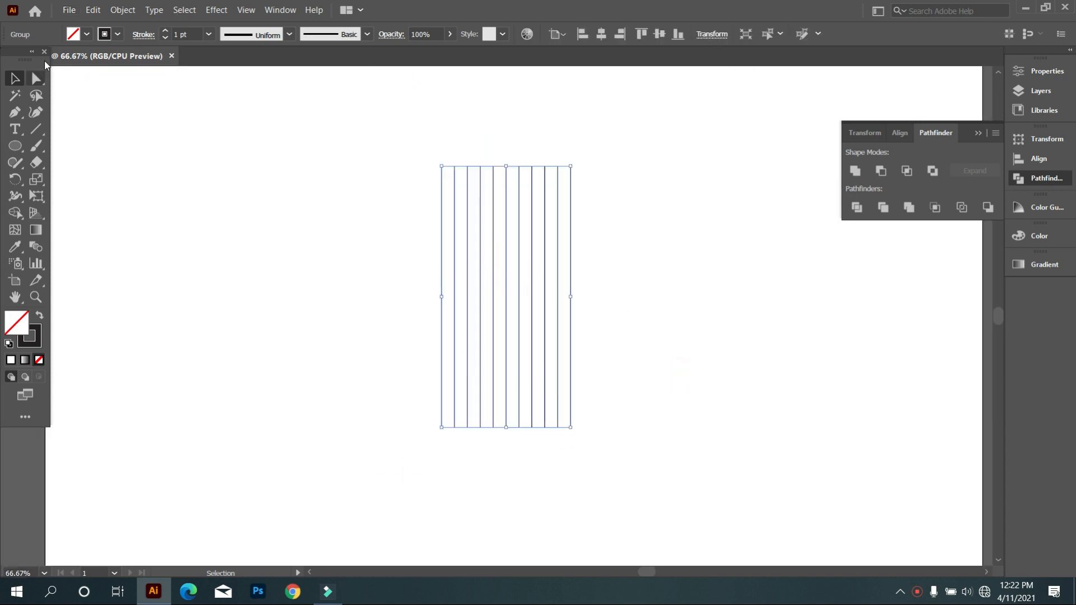
# Copy the line group in place and rotate the copy so its lines run diagonally up to the right
pyautogui.click(92, 10)
pyautogui.click(112, 69)
pyautogui.click(93, 11)
pyautogui.click(169, 123)
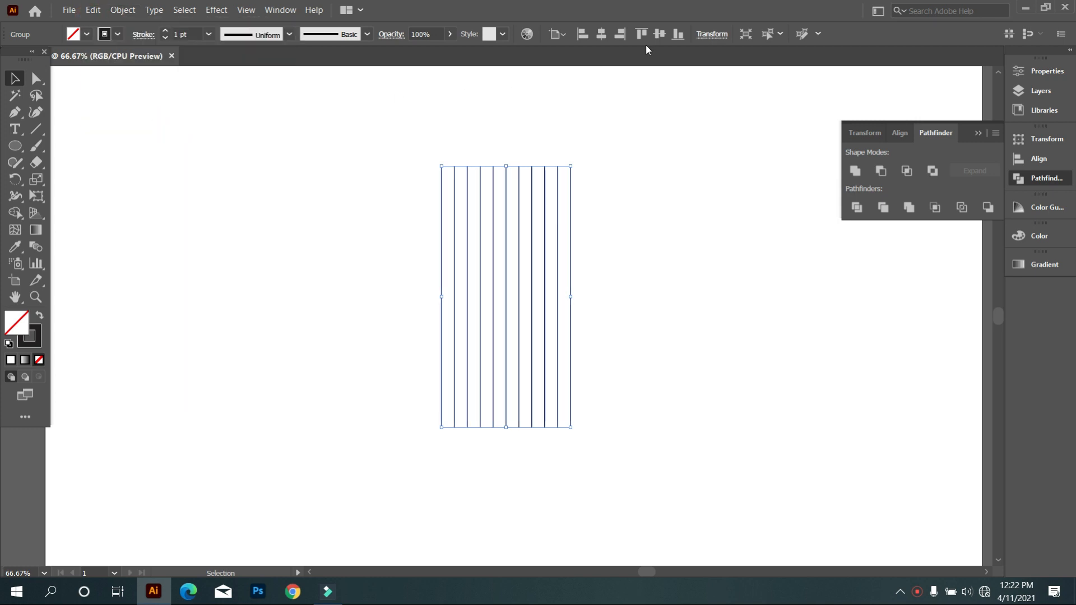
pyautogui.click(711, 35)
pyautogui.click(638, 95)
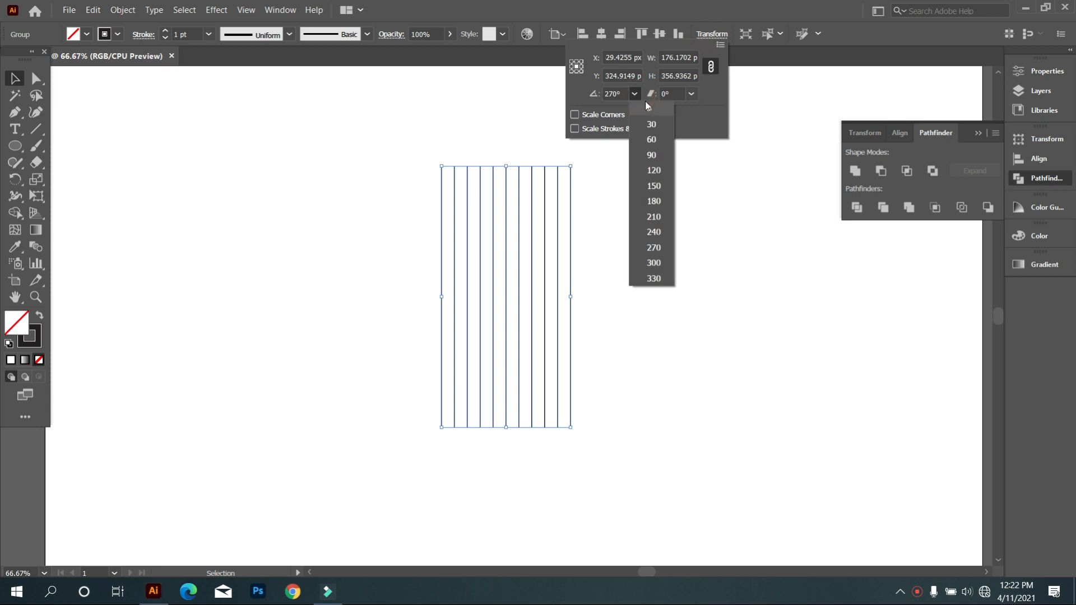
pyautogui.click(624, 92)
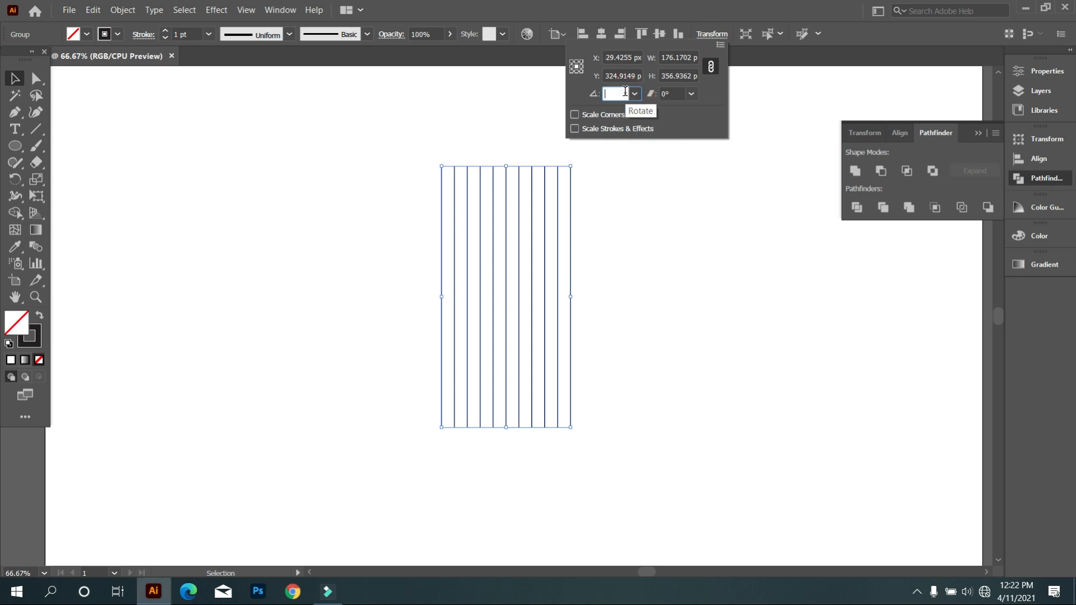
pyautogui.click(660, 237)
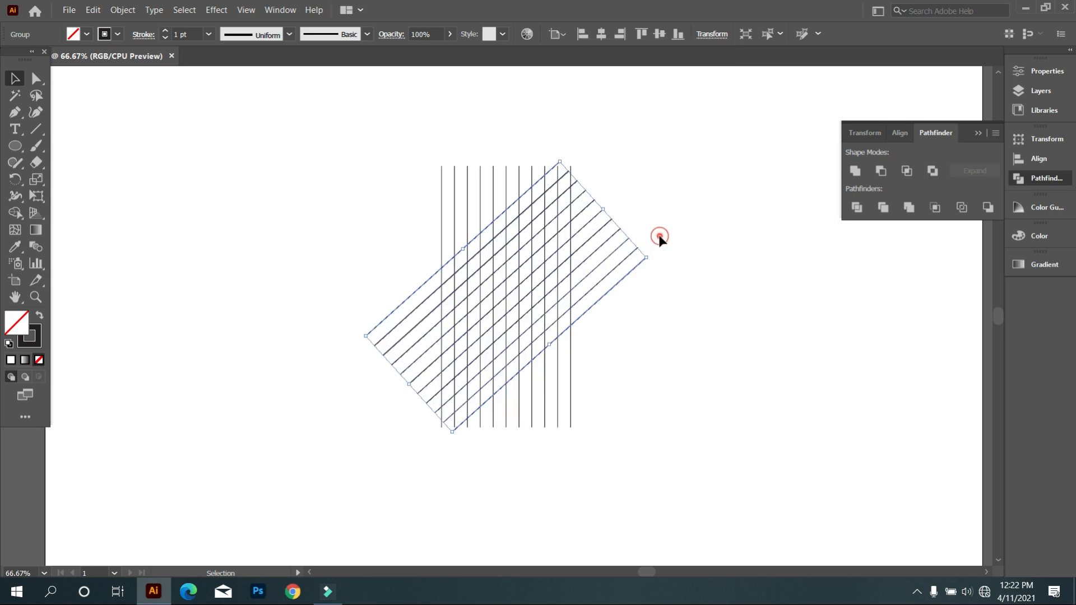
# Reflect the diagonal line group across the vertical axis as a copy to form a crisscross
pyautogui.rightClick(610, 267)
pyautogui.moveTo(680, 403)
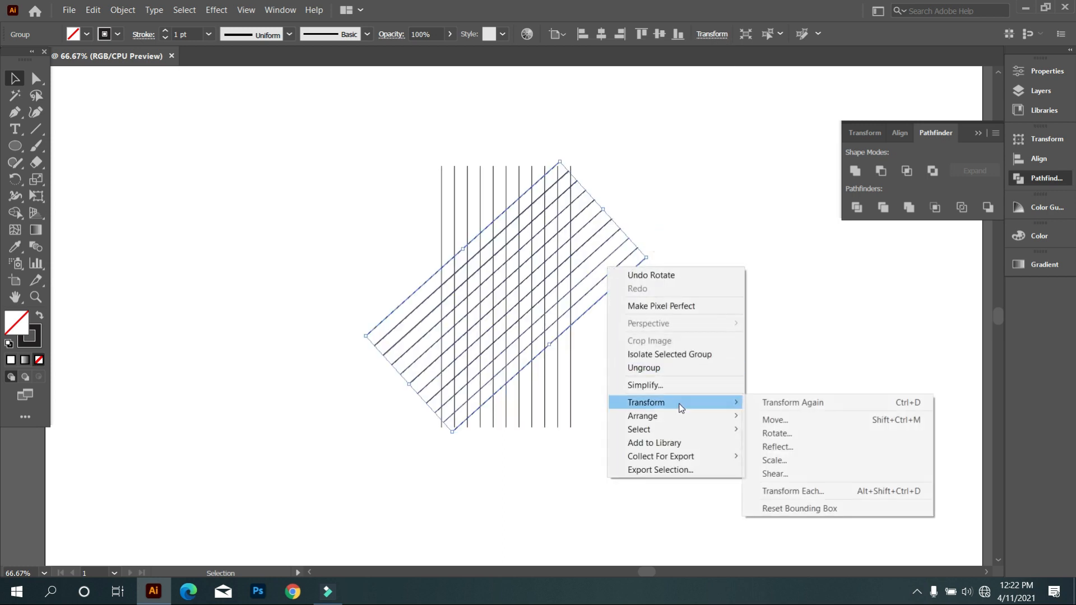
pyautogui.click(818, 447)
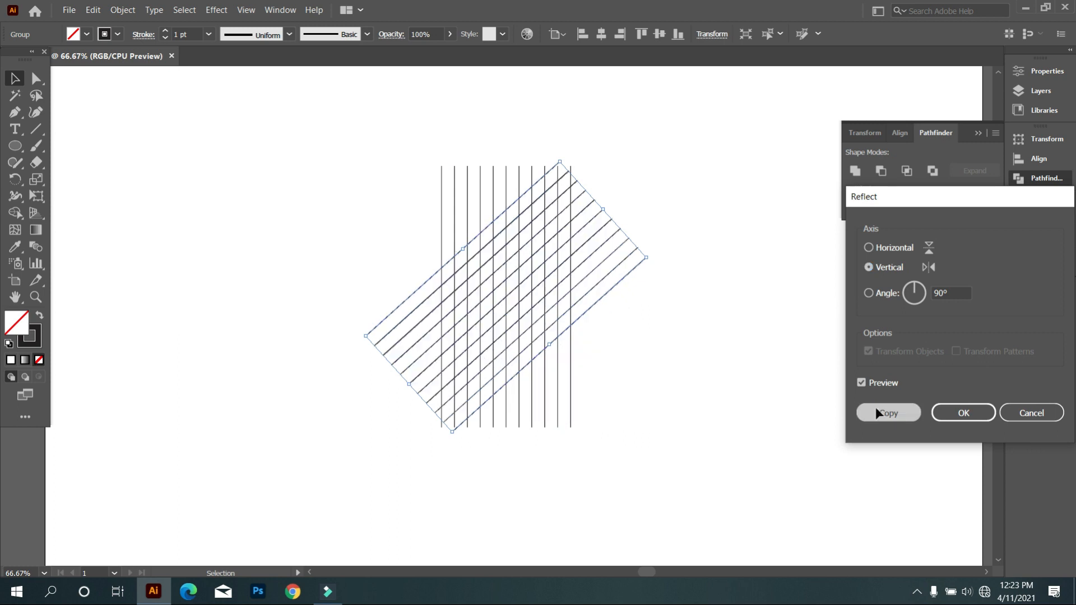
pyautogui.click(865, 411)
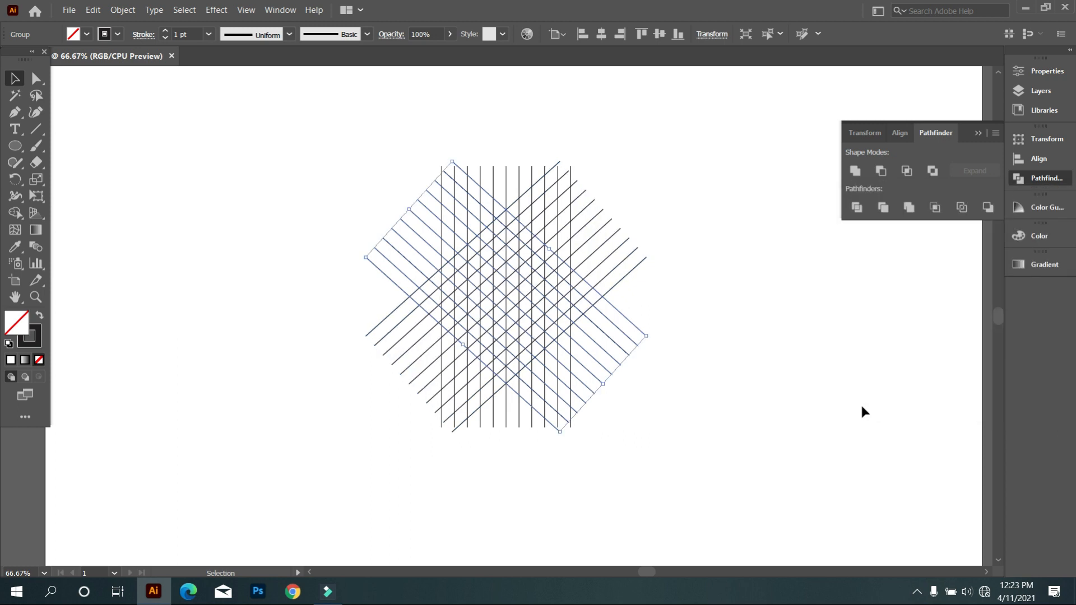
# Copy the vertical line group in place and rotate the copy 90° so its lines run horizontally
pyautogui.click(774, 336)
pyautogui.moveTo(512, 456); pyautogui.dragTo(490, 416)
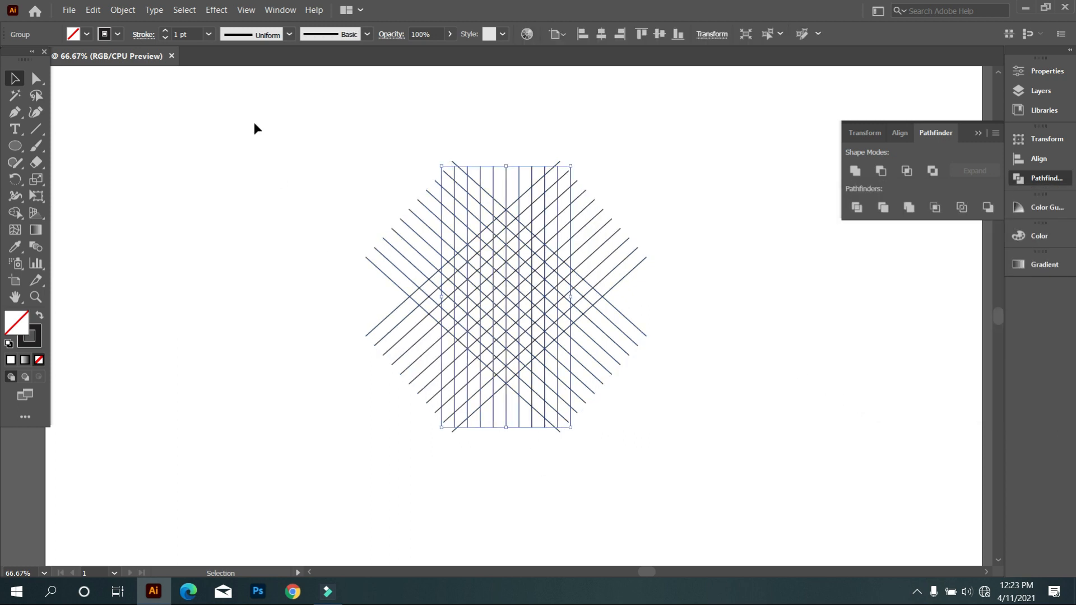
pyautogui.click(94, 13)
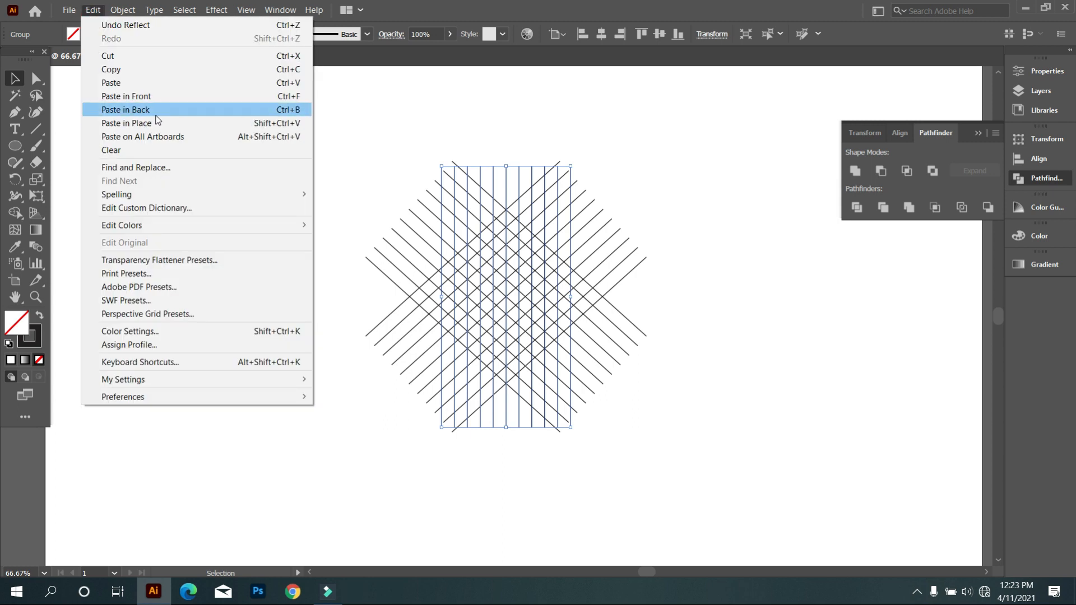
pyautogui.click(153, 81)
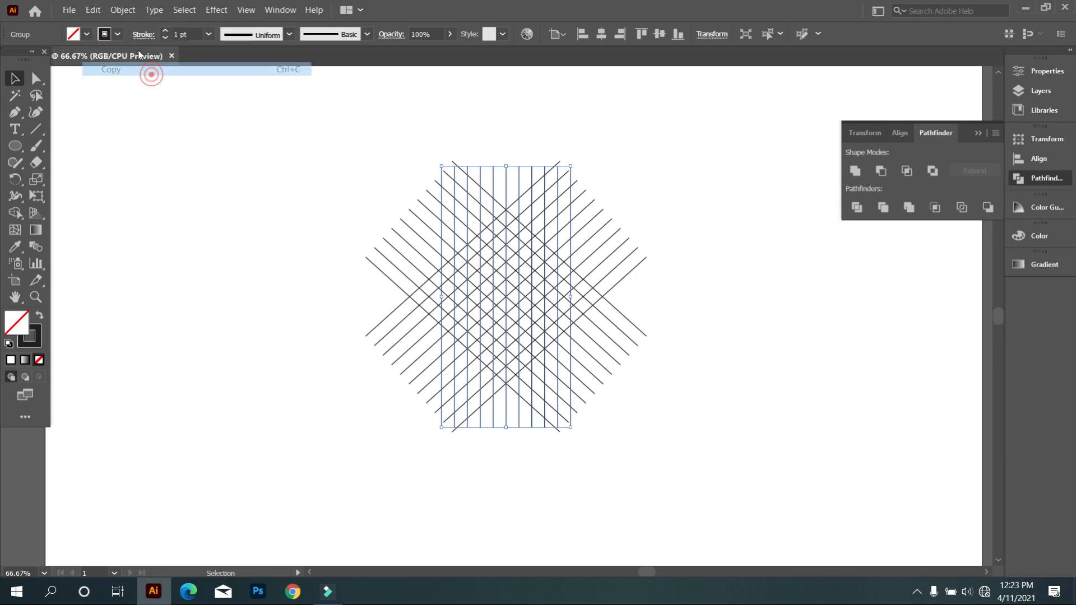
pyautogui.click(93, 10)
pyautogui.click(175, 124)
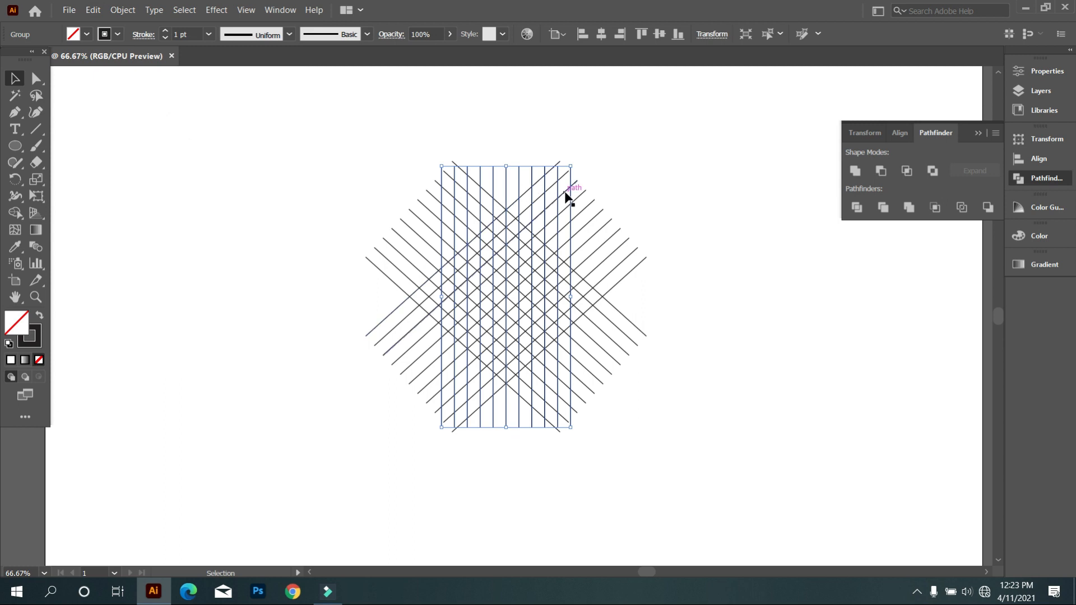
pyautogui.moveTo(572, 166); pyautogui.dragTo(690, 431)
pyautogui.click(690, 431)
# Select the entire line grid for Shape Builder and set a black fill with no stroke
pyautogui.scroll(1, 591, 419)
pyautogui.scroll(3, 541, 397)
pyautogui.scroll(1, 488, 371)
pyautogui.scroll(2, 498, 356)
pyautogui.scroll(1, 507, 358)
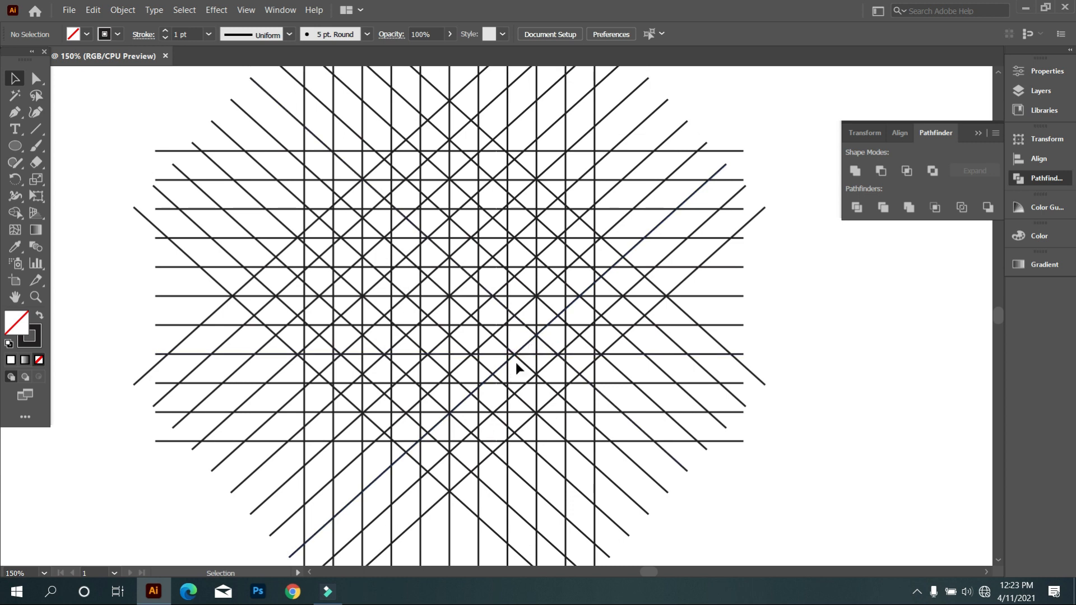
pyautogui.moveTo(117, 135); pyautogui.dragTo(800, 488)
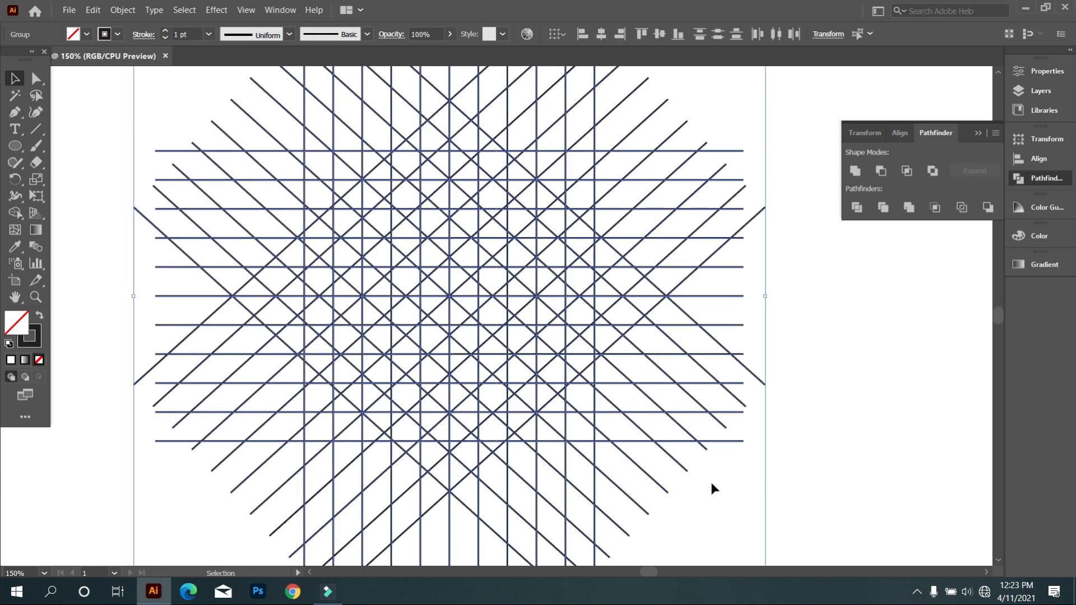
pyautogui.click(17, 211)
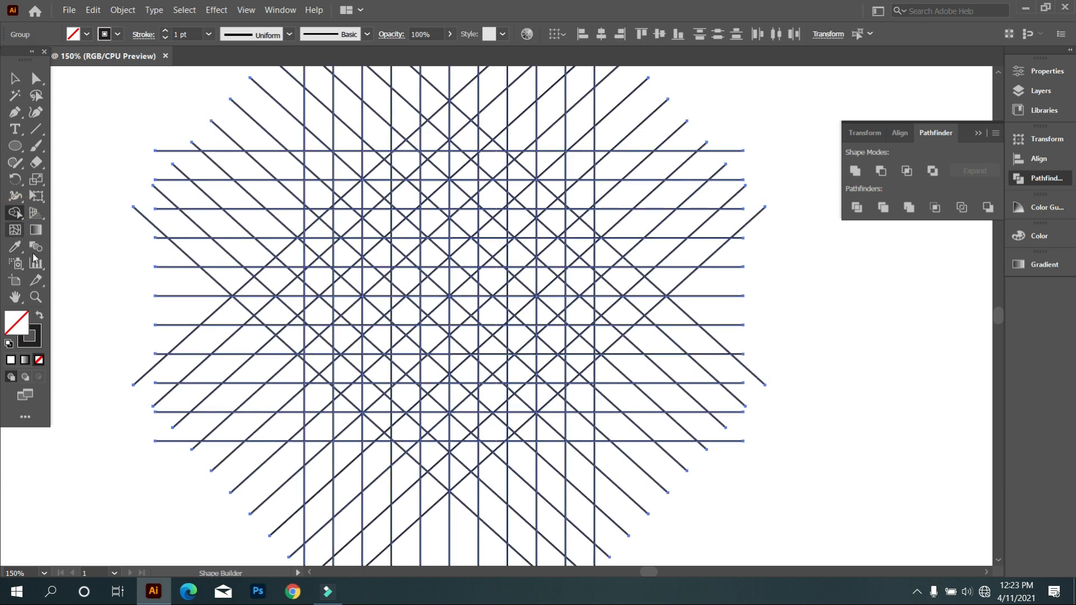
pyautogui.click(87, 34)
pyautogui.click(36, 57)
pyautogui.click(117, 34)
pyautogui.click(7, 56)
# Merge the grid cells along both upper diagonals into an outer roof chevron, and undo the stray vertical strip
pyautogui.moveTo(457, 119); pyautogui.dragTo(319, 246)
pyautogui.moveTo(456, 125); pyautogui.dragTo(583, 246)
pyautogui.scroll(-1, 358, 281)
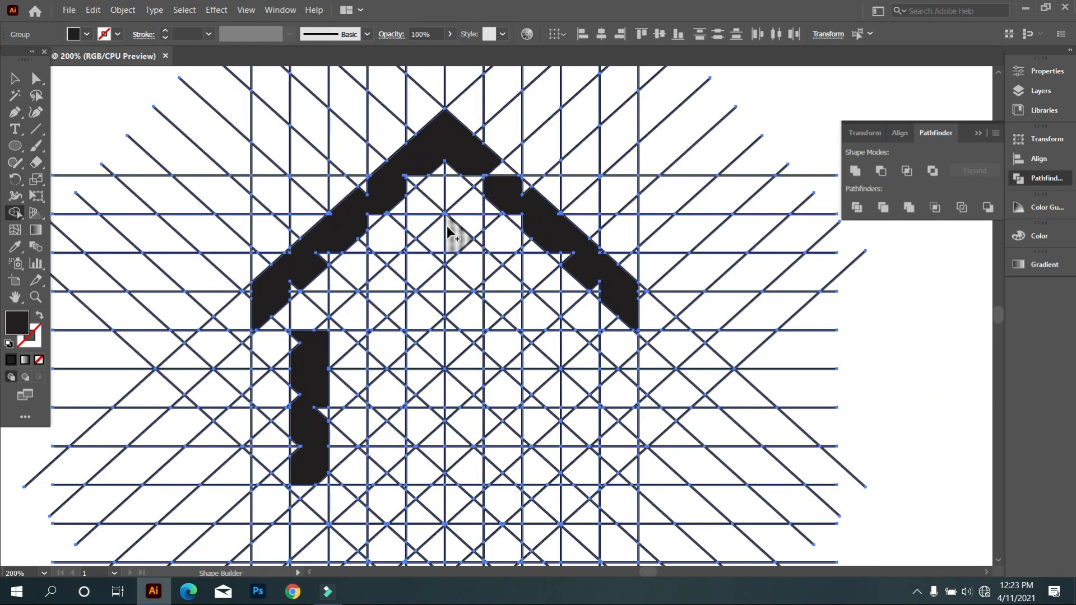
pyautogui.hotkey('ctrl', 'z')
# Merge the grid cells below the roof chevron into a house outline with gable, side walls and floor
pyautogui.moveTo(443, 241); pyautogui.dragTo(308, 494)
pyautogui.moveTo(458, 300); pyautogui.dragTo(560, 512)
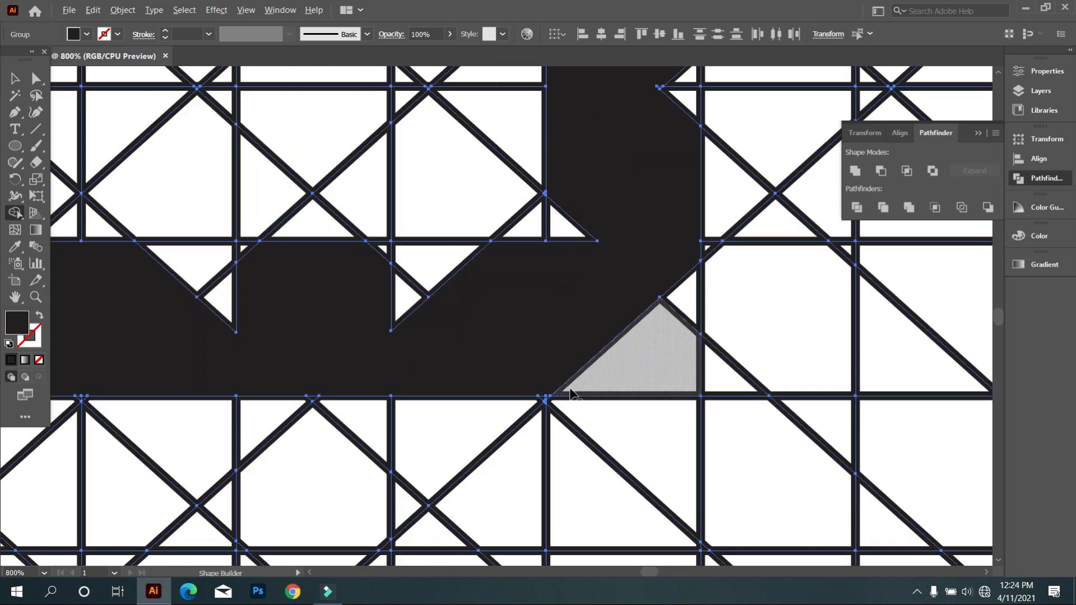
pyautogui.moveTo(696, 360); pyautogui.dragTo(241, 259)
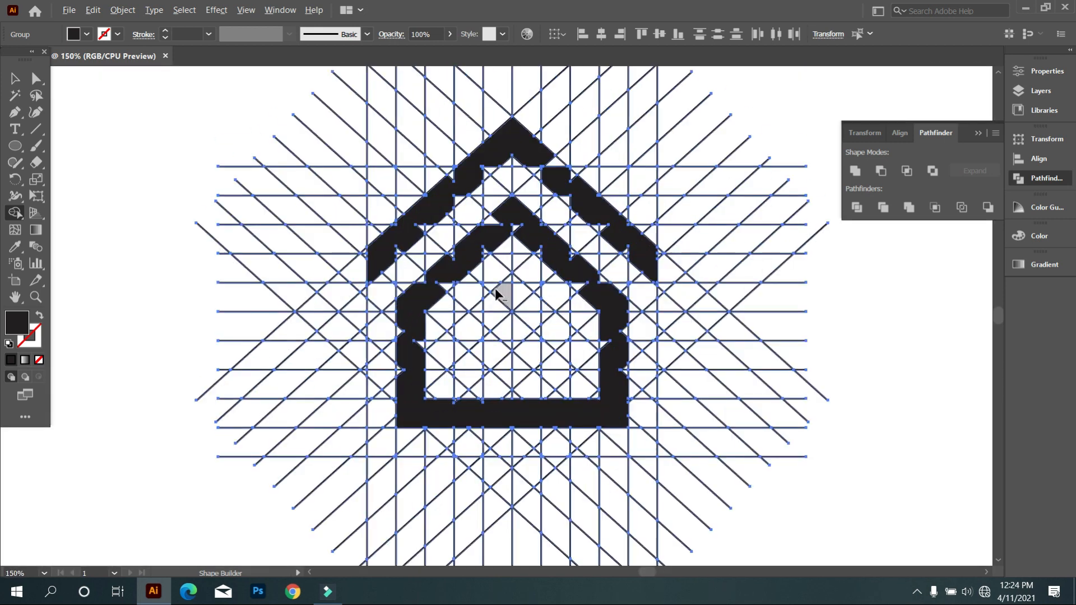
# Merge the separate gable and wall pieces of the inner house outline into one continuous shape with Shape Builder
pyautogui.scroll(3, 449, 359)
pyautogui.moveTo(380, 363); pyautogui.dragTo(386, 213)
pyautogui.scroll(1, 378, 327)
pyautogui.scroll(-1, 406, 214)
pyautogui.moveTo(426, 269); pyautogui.dragTo(554, 188)
pyautogui.scroll(3, 555, 189)
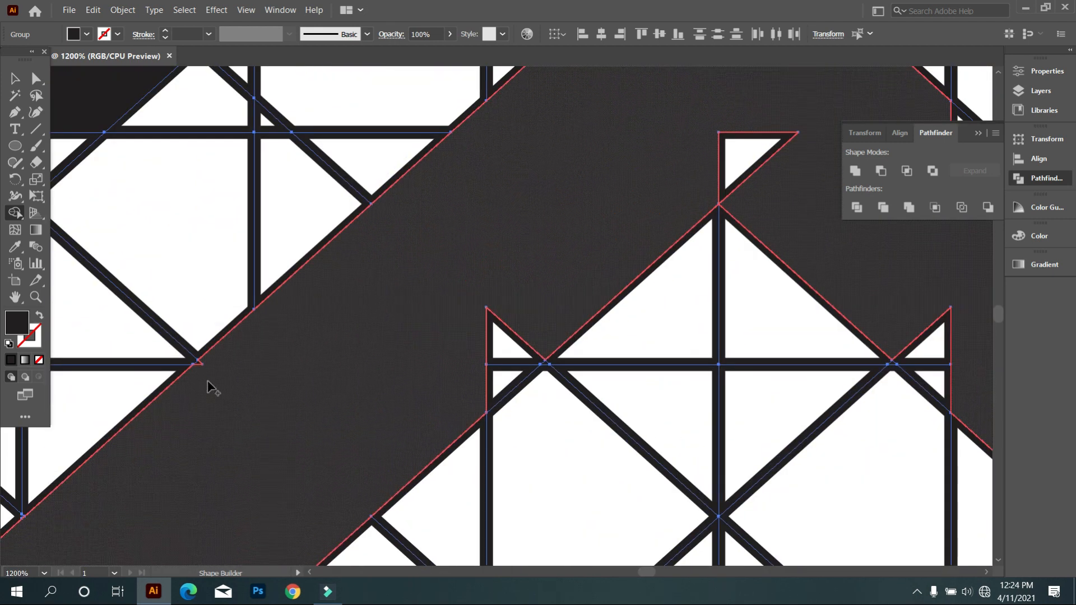
pyautogui.scroll(-3, 280, 362)
pyautogui.scroll(3, 475, 308)
pyautogui.scroll(4, 871, 537)
pyautogui.scroll(-7, 545, 198)
pyautogui.scroll(3, 644, 350)
pyautogui.moveTo(644, 351)
pyautogui.mouseDown()
pyautogui.moveTo(584, 163)
pyautogui.moveTo(426, 171)
pyautogui.mouseUp()
pyautogui.scroll(-4, 597, 364)
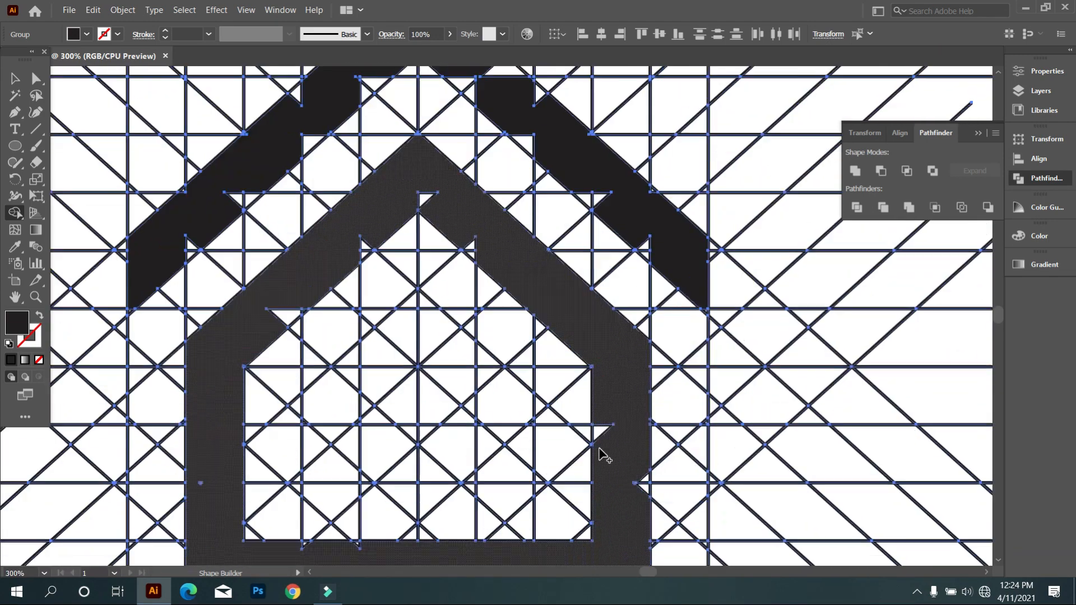
# Merge the leftover small cells along the side walls into the inner house outline
pyautogui.scroll(5, 635, 496)
pyautogui.moveTo(684, 425); pyautogui.dragTo(579, 284)
pyautogui.scroll(-5, 579, 284)
pyautogui.scroll(5, 554, 429)
pyautogui.scroll(-6, 555, 440)
pyautogui.scroll(8, 386, 447)
pyautogui.scroll(-7, 461, 370)
pyautogui.scroll(3, 459, 292)
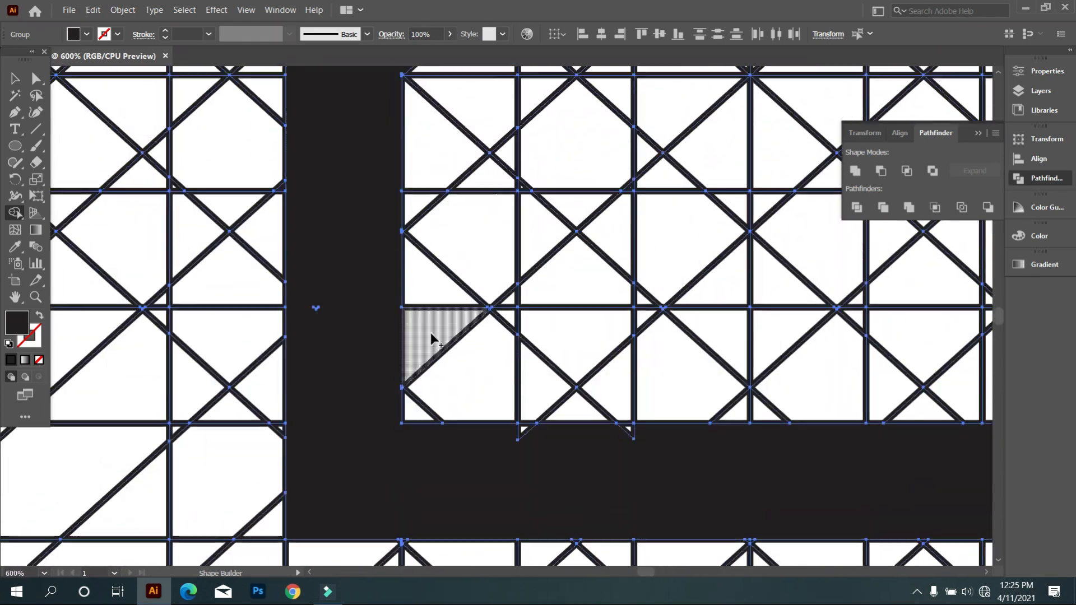
# Merge the remaining gap cells along both slopes of the outer roof chevron into one shape
pyautogui.scroll(-3, 431, 332)
pyautogui.scroll(4, 493, 240)
pyautogui.moveTo(493, 239)
pyautogui.mouseDown()
pyautogui.moveTo(445, 227)
pyautogui.moveTo(469, 327)
pyautogui.mouseUp()
pyautogui.scroll(2, 469, 327)
pyautogui.scroll(-2, 452, 359)
pyautogui.moveTo(700, 223)
pyautogui.mouseDown()
pyautogui.moveTo(452, 329)
pyautogui.moveTo(467, 301)
pyautogui.mouseUp()
pyautogui.scroll(3, 467, 301)
pyautogui.scroll(-3, 499, 227)
pyautogui.moveTo(617, 209); pyautogui.dragTo(748, 269)
pyautogui.scroll(-1, 754, 360)
pyautogui.scroll(2, 620, 327)
pyautogui.moveTo(605, 337); pyautogui.dragTo(457, 191)
pyautogui.scroll(-2, 807, 314)
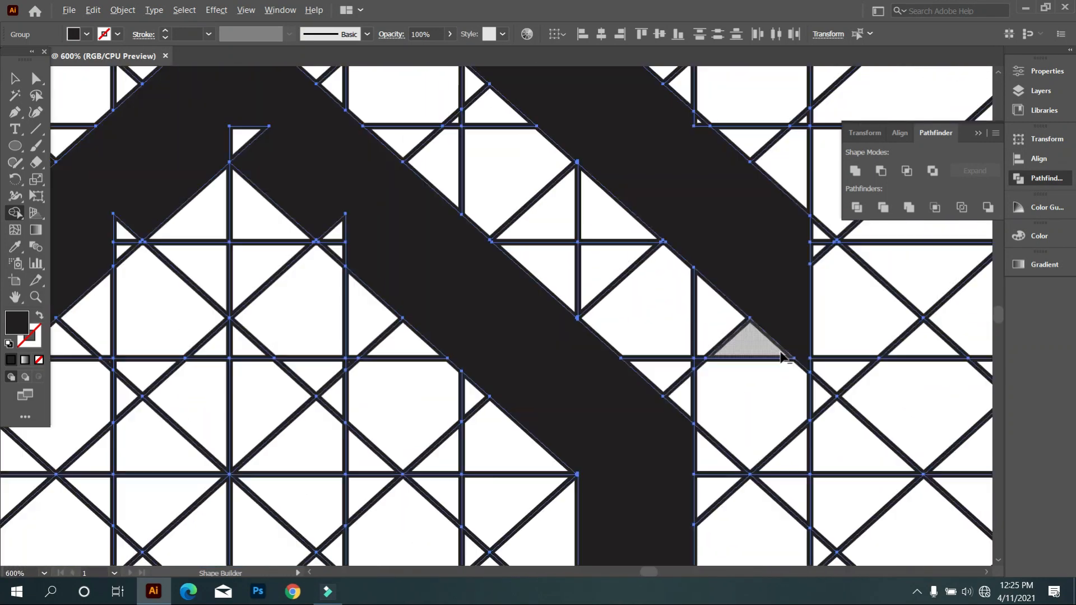
# Select the finished roof and house shapes and move them off the line grid
pyautogui.scroll(-6, 570, 312)
pyautogui.click(16, 78)
pyautogui.click(136, 135)
pyautogui.moveTo(587, 326); pyautogui.dragTo(432, 331)
pyautogui.click(432, 330)
pyautogui.rightClick(563, 225)
pyautogui.click(583, 327)
pyautogui.click(574, 319)
pyautogui.keyDown('shift'); pyautogui.click(571, 241); pyautogui.keyUp('shift')
pyautogui.scroll(-2, 539, 311)
pyautogui.moveTo(536, 311); pyautogui.dragTo(756, 348)
# Delete the leftover line grid and move the house icon back toward the middle of the artboard
pyautogui.moveTo(386, 185); pyautogui.dragTo(620, 432)
pyautogui.press('Delete')
pyautogui.moveTo(704, 329); pyautogui.dragTo(447, 343)
pyautogui.click(533, 370)
pyautogui.scroll(2, 531, 370)
pyautogui.moveTo(508, 421); pyautogui.dragTo(531, 385)
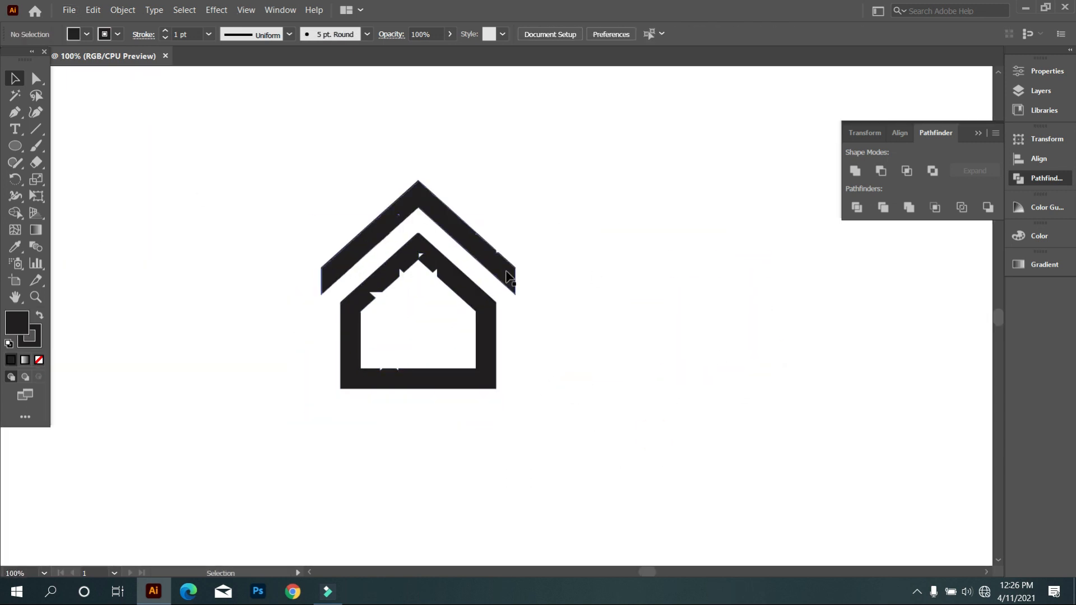
# Select the roof and house shapes and remove their stroke
pyautogui.scroll(7, 490, 243)
pyautogui.scroll(-5, 519, 207)
pyautogui.scroll(3, 557, 243)
pyautogui.scroll(-4, 577, 247)
pyautogui.scroll(1, 341, 301)
pyautogui.press('p')
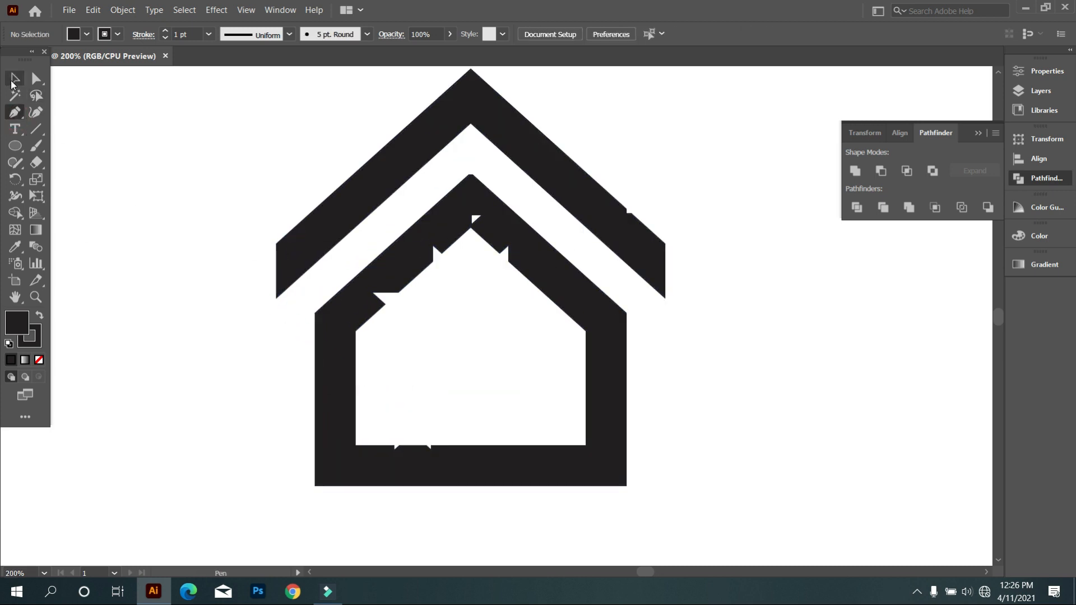
pyautogui.click(12, 81)
pyautogui.moveTo(190, 155); pyautogui.dragTo(361, 429)
pyautogui.click(117, 34)
pyautogui.click(9, 61)
# Trace the roof chevron's outer edge with the Pen tool, from its lower-left corner over the apex to its lower-right corner
pyautogui.click(213, 224)
pyautogui.click(278, 267)
pyautogui.click(15, 112)
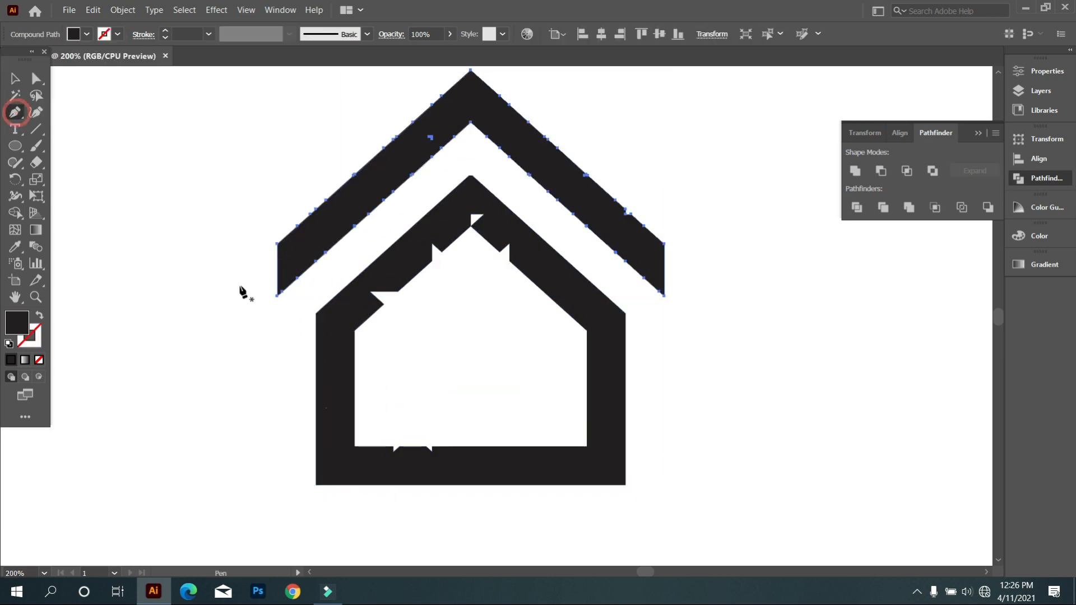
pyautogui.click(15, 79)
pyautogui.click(258, 314)
pyautogui.click(15, 112)
pyautogui.scroll(2, 279, 227)
pyautogui.click(274, 365)
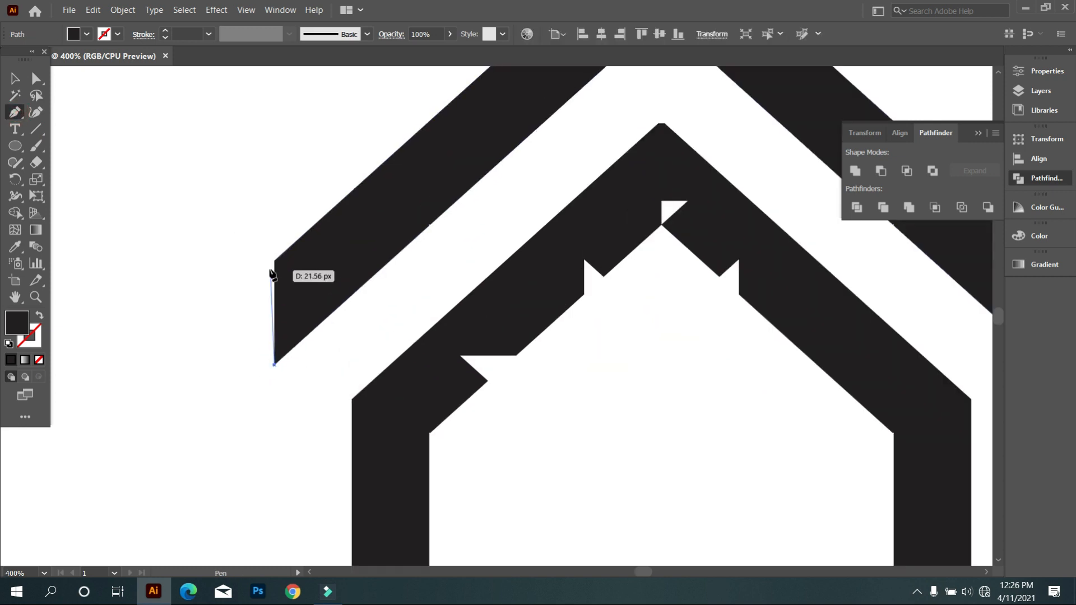
pyautogui.click(275, 262)
pyautogui.scroll(-3, 262, 335)
pyautogui.scroll(3, 414, 176)
pyautogui.click(413, 176)
pyautogui.scroll(-2, 413, 176)
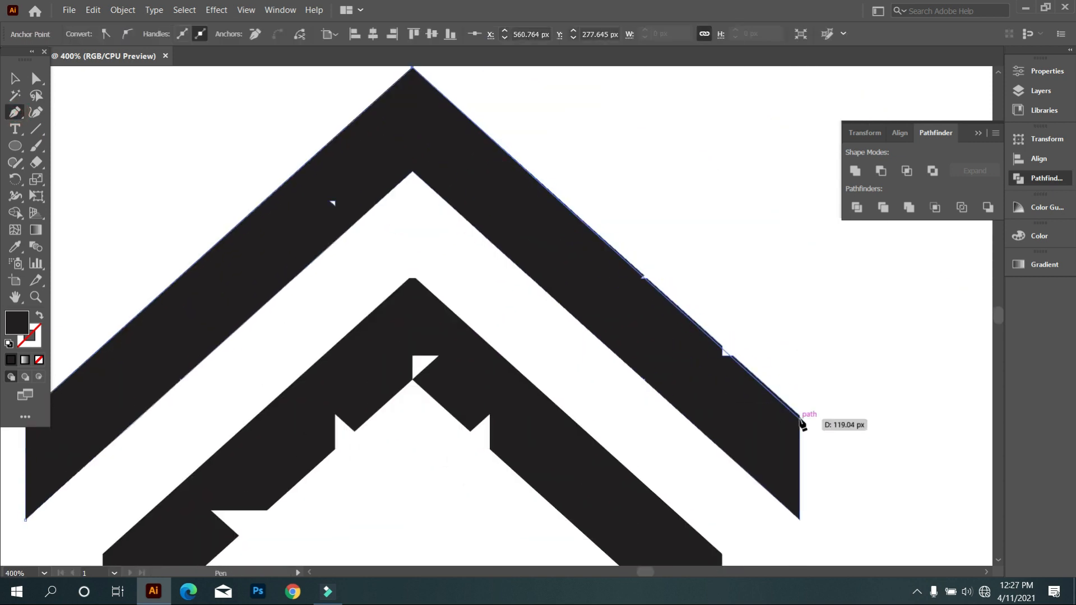
pyautogui.click(799, 415)
pyautogui.click(802, 516)
# Close the roof tracing through the inner apex back to its starting corner and give it a black fill without stroke
pyautogui.hotkey('shift', 'x')
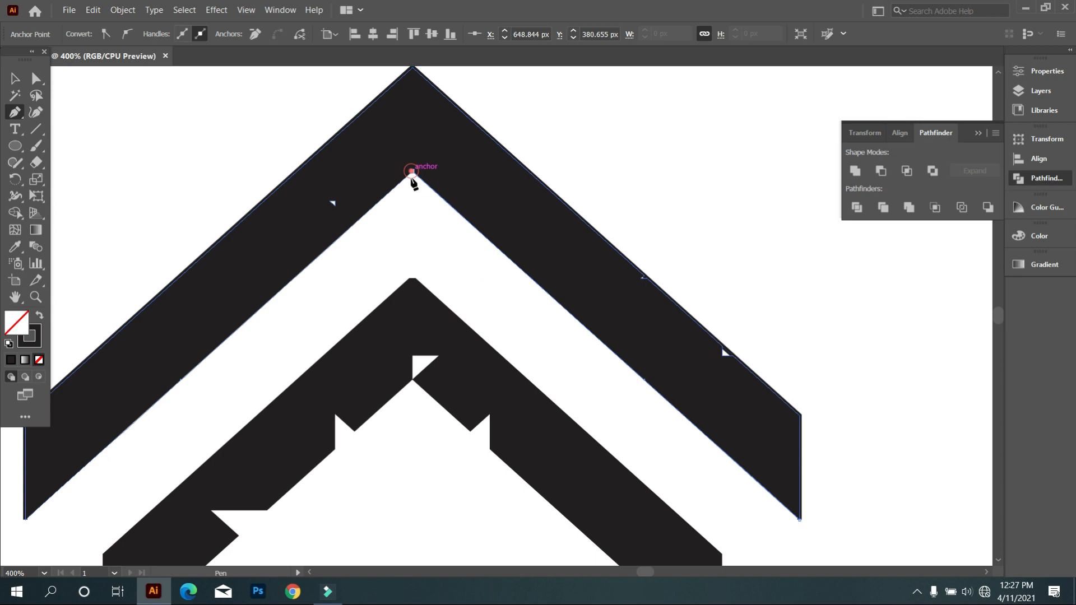
pyautogui.scroll(-2, 413, 175)
pyautogui.scroll(3, 395, 253)
pyautogui.click(398, 245)
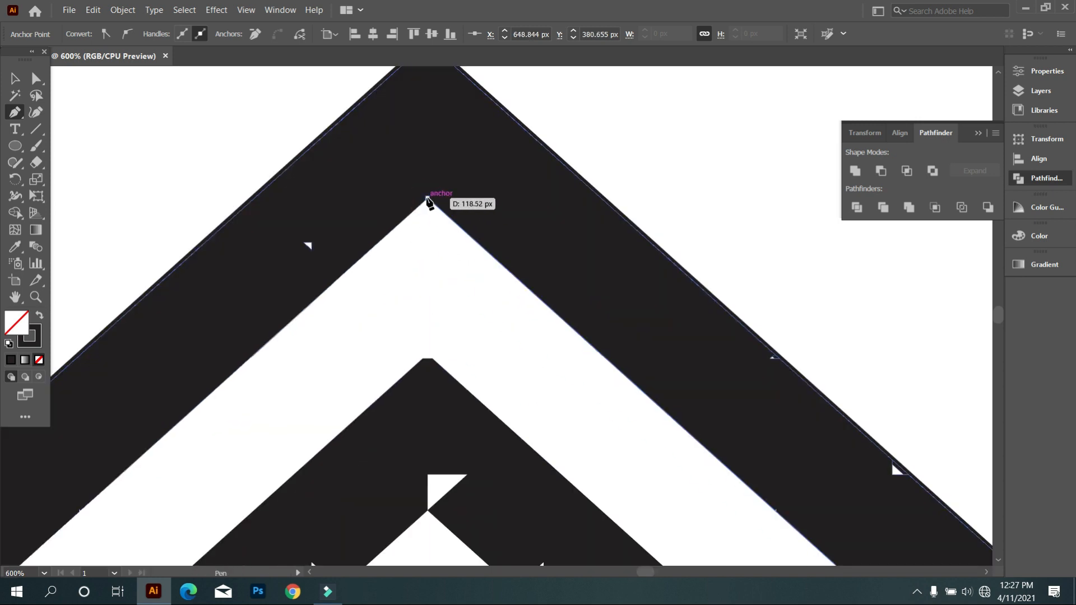
pyautogui.scroll(-4, 315, 368)
pyautogui.scroll(3, 312, 367)
pyautogui.click(337, 308)
pyautogui.scroll(-2, 365, 346)
pyautogui.click(39, 315)
pyautogui.click(15, 79)
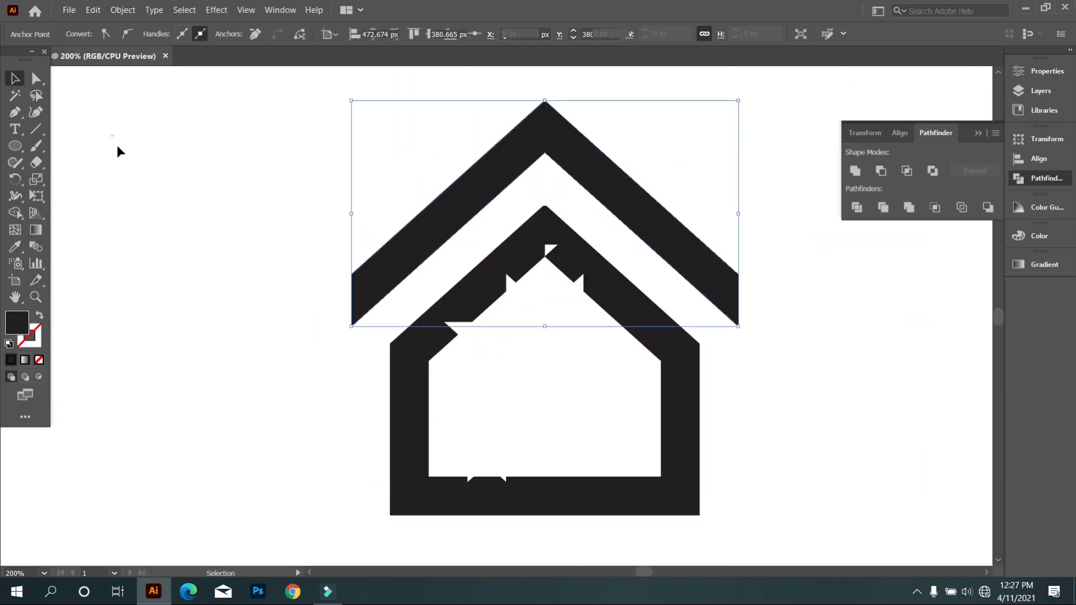
# Trace the house body's outer edge with the Pen tool as a solid black five-sided shape beneath the roof
pyautogui.click(118, 149)
pyautogui.scroll(-2, 346, 354)
pyautogui.click(19, 114)
pyautogui.click(391, 407)
pyautogui.click(390, 235)
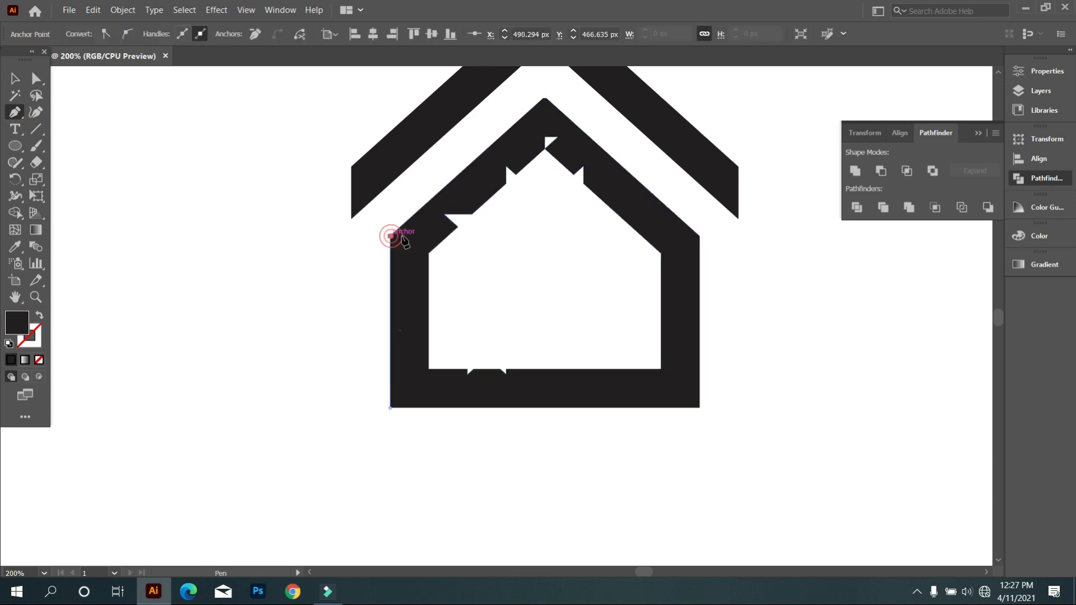
pyautogui.click(545, 97)
pyautogui.click(699, 236)
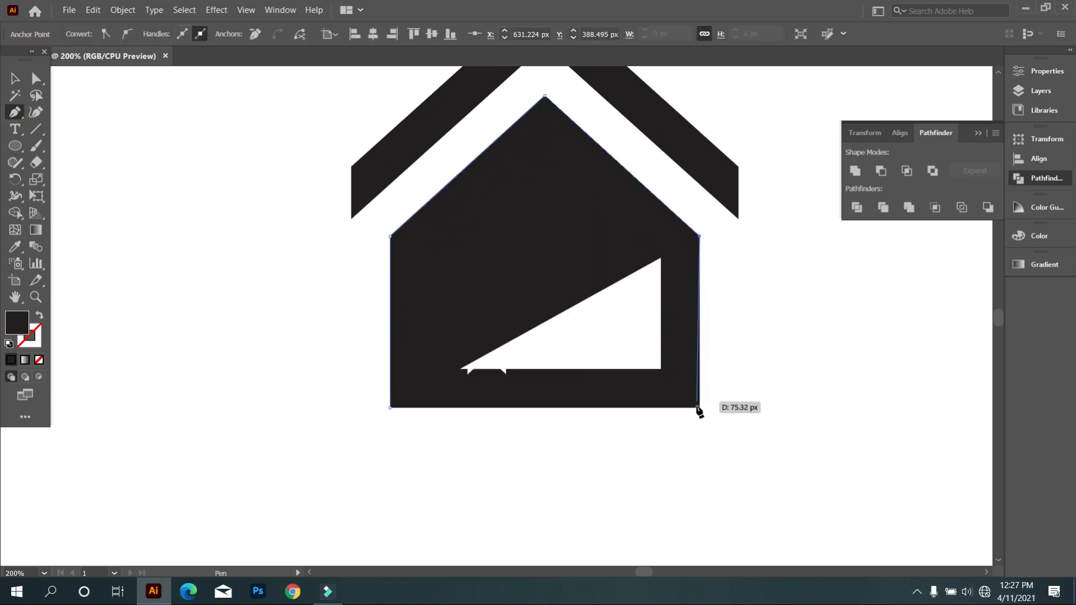
pyautogui.click(699, 408)
pyautogui.scroll(1, 321, 375)
pyautogui.scroll(-2, 169, 294)
pyautogui.press('v')
pyautogui.keyDown('shift'); pyautogui.click(272, 233); pyautogui.keyUp('shift')
pyautogui.moveTo(376, 348); pyautogui.dragTo(804, 406)
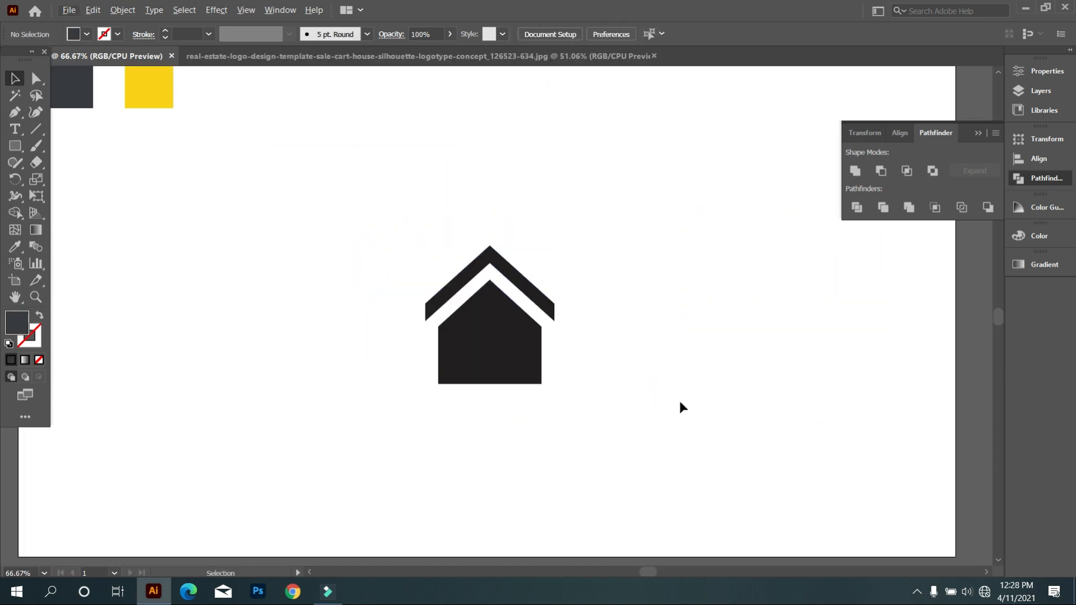
# Round all corners of the roof chevron so its two ends become fully rounded
pyautogui.click(505, 269)
pyautogui.press('a')
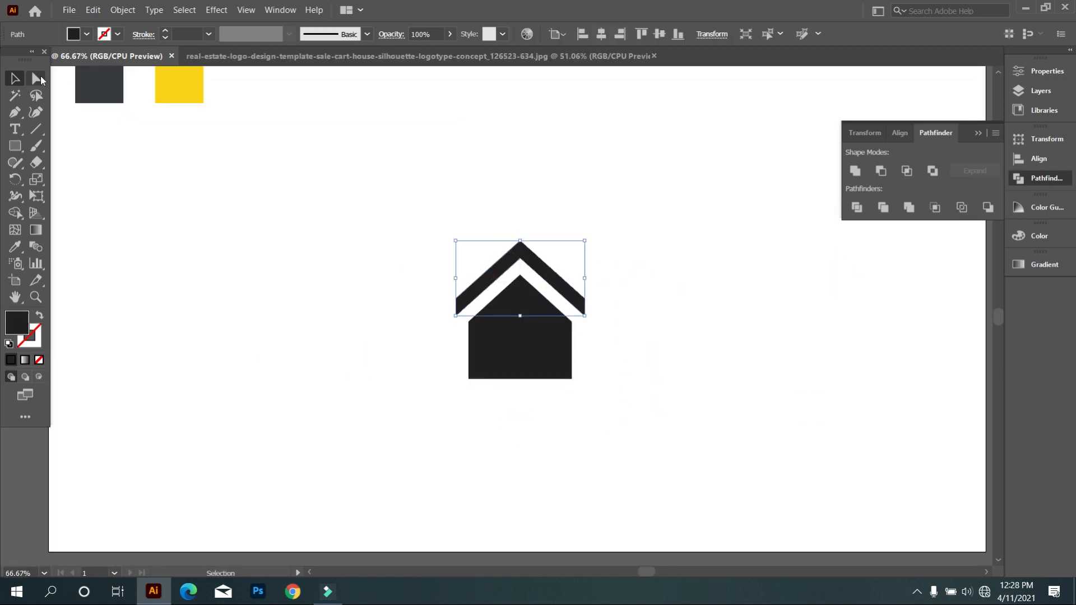
pyautogui.scroll(2, 485, 322)
pyautogui.moveTo(429, 284); pyautogui.dragTo(353, 281)
pyautogui.click(353, 281)
# Nudge the house body upward to narrow the gap between it and the roof chevron
pyautogui.click(595, 368)
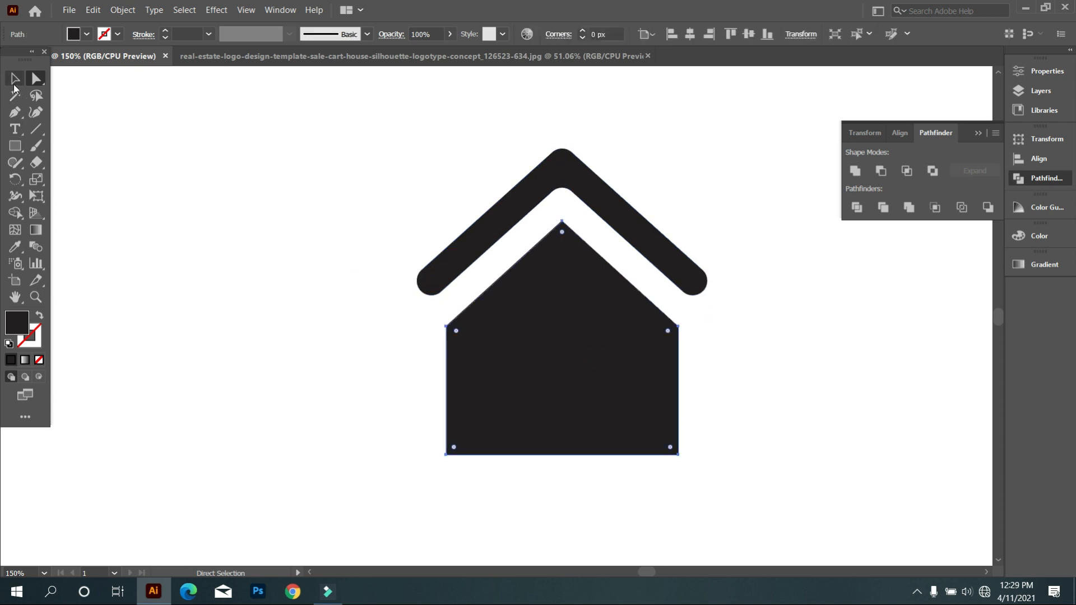
pyautogui.click(15, 79)
pyautogui.click(497, 365)
pyautogui.press('Up')
pyautogui.press('Up')
pyautogui.press('Up')
pyautogui.press('Up')
pyautogui.press('Up')
pyautogui.press('Up')
pyautogui.press('Up')
pyautogui.press('Up')
pyautogui.press('Up')
pyautogui.press('Up')
pyautogui.press('Up')
pyautogui.press('Up')
pyautogui.press('Up')
pyautogui.press('Up')
pyautogui.press('Up')
pyautogui.press('Down')
pyautogui.press('Down')
pyautogui.click(397, 379)
pyautogui.hotkey('ctrl', '0')
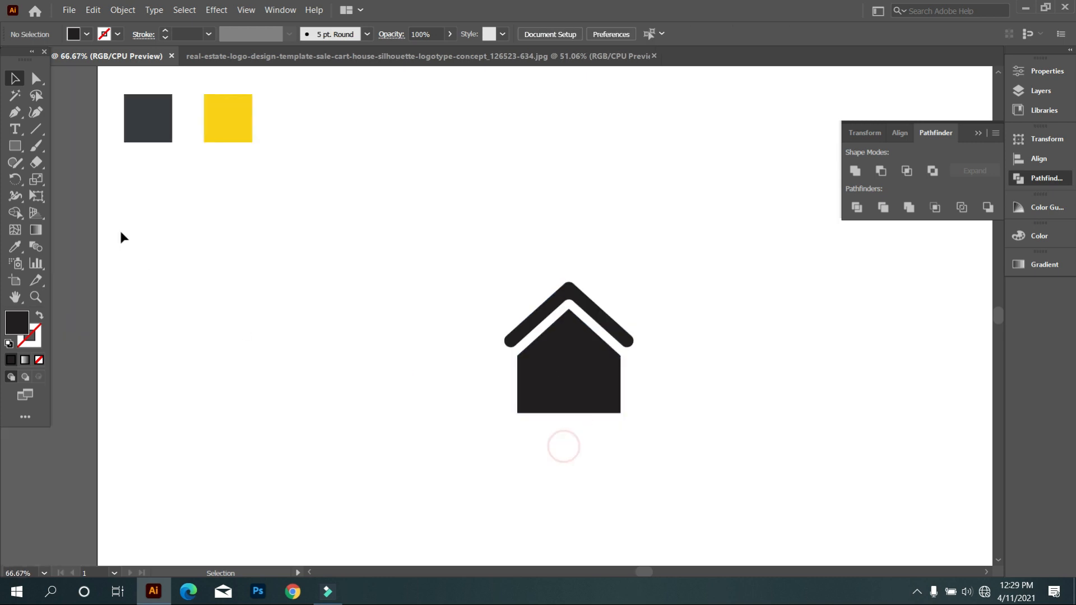
# Draw a narrow vertical black rectangle to the left of the house
pyautogui.moveTo(473, 394); pyautogui.dragTo(482, 400)
pyautogui.click(154, 190)
pyautogui.scroll(4, 497, 392)
pyautogui.scroll(-2, 409, 373)
# Recolor the roof and house body by sampling the yellow swatch with the Eyedropper
pyautogui.moveTo(486, 182); pyautogui.dragTo(557, 315)
pyautogui.scroll(-2, 556, 309)
pyautogui.click(15, 247)
pyautogui.click(218, 84)
pyautogui.press('v')
pyautogui.click(307, 205)
# Draw a small black square above the vertical bar and duplicate it into a two-by-two grid of window panes
pyautogui.scroll(2, 459, 305)
pyautogui.click(493, 335)
pyautogui.click(431, 216)
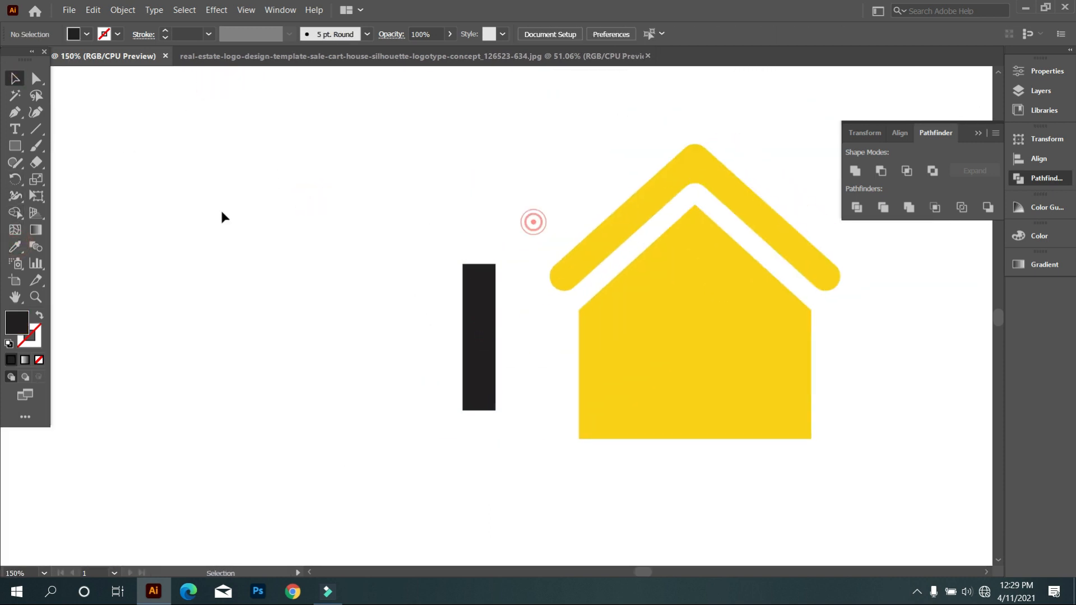
pyautogui.moveTo(463, 264); pyautogui.dragTo(494, 186)
pyautogui.click(15, 79)
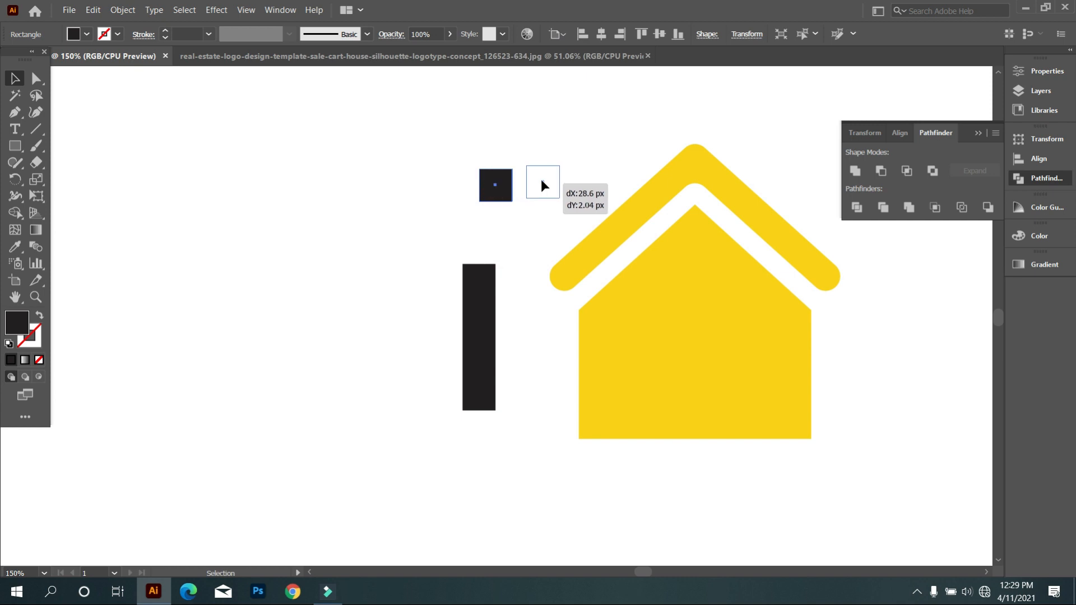
pyautogui.moveTo(444, 156); pyautogui.dragTo(588, 204)
pyautogui.moveTo(543, 195); pyautogui.dragTo(543, 239)
# Place the four window panes on the house body and fill them with white using the Eyedropper
pyautogui.moveTo(454, 153); pyautogui.dragTo(720, 364)
pyautogui.press('i')
pyautogui.click(269, 288)
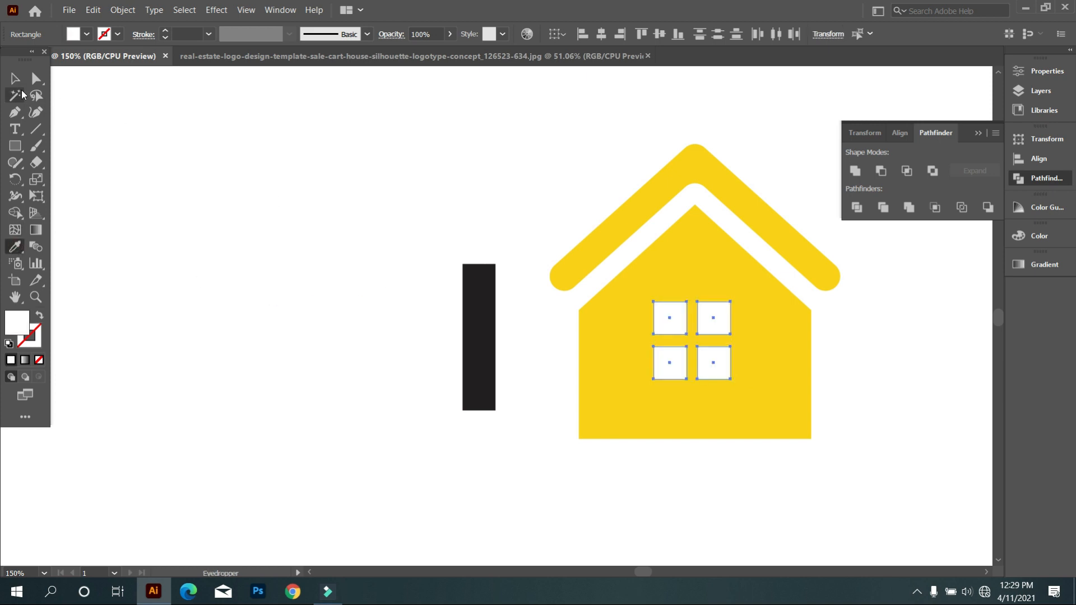
pyautogui.click(250, 270)
pyautogui.scroll(-3, 285, 324)
pyautogui.scroll(2, 510, 324)
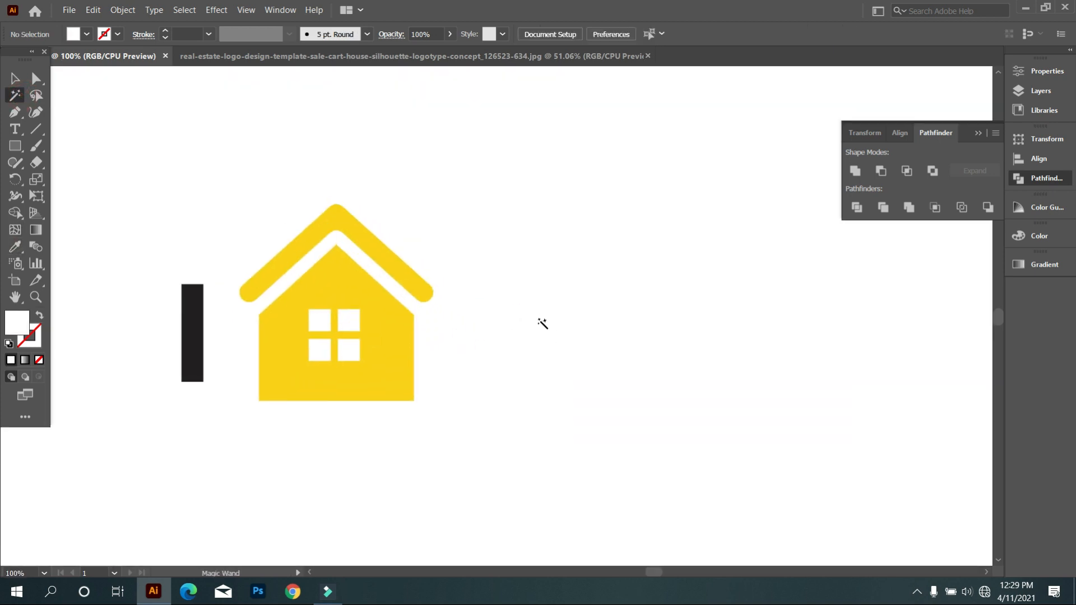
# Round the corners of the four white window panes to about 4.3 px
pyautogui.scroll(2, 337, 336)
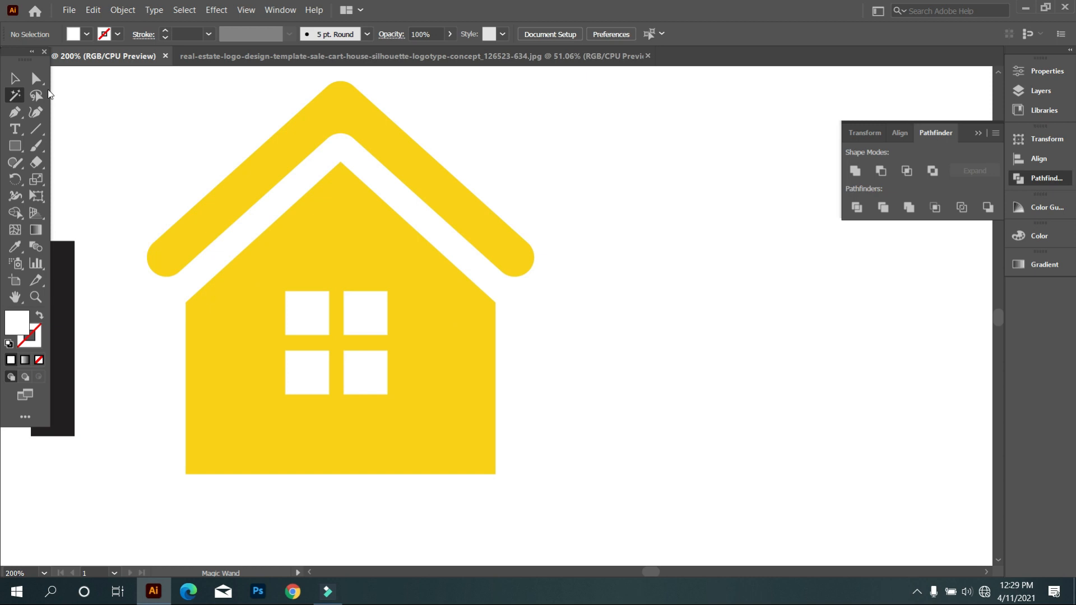
pyautogui.click(308, 312)
pyautogui.keyDown('shift'); pyautogui.click(365, 322); pyautogui.keyUp('shift')
pyautogui.keyDown('shift'); pyautogui.click(363, 377); pyautogui.keyUp('shift')
pyautogui.keyDown('shift'); pyautogui.click(321, 372); pyautogui.keyUp('shift')
pyautogui.hotkey('ctrl', 'g')
pyautogui.press('a')
pyautogui.moveTo(294, 301); pyautogui.dragTo(296, 306)
pyautogui.click(553, 357)
pyautogui.click(364, 310)
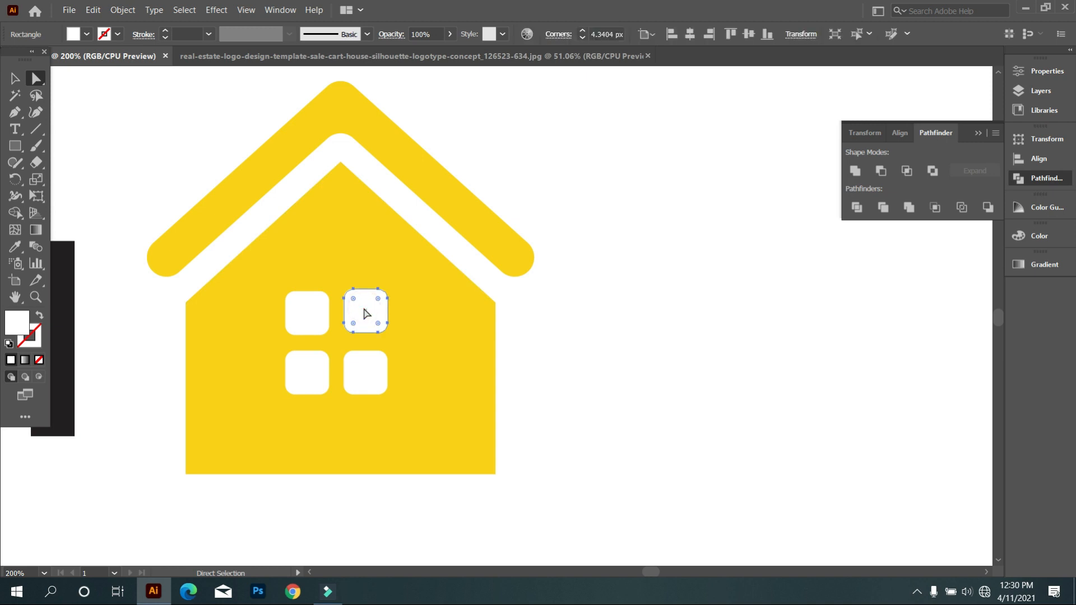
pyautogui.click(19, 80)
pyautogui.click(112, 159)
pyautogui.click(303, 313)
# Slightly round the corners of the yellow house body
pyautogui.scroll(-1, 360, 391)
pyautogui.click(358, 211)
pyautogui.click(33, 73)
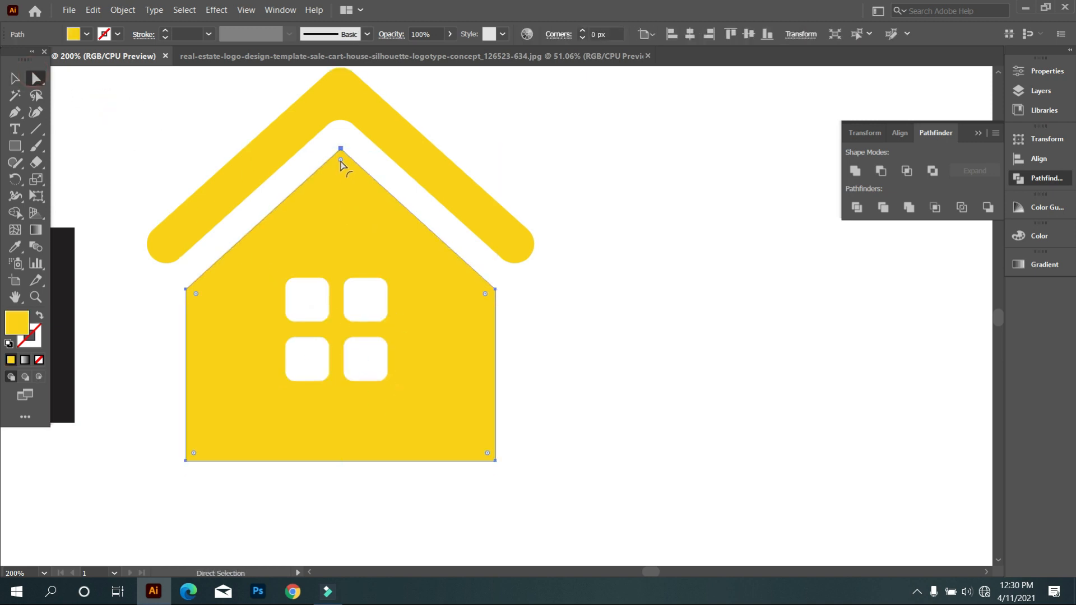
pyautogui.click(590, 306)
pyautogui.scroll(-3, 582, 314)
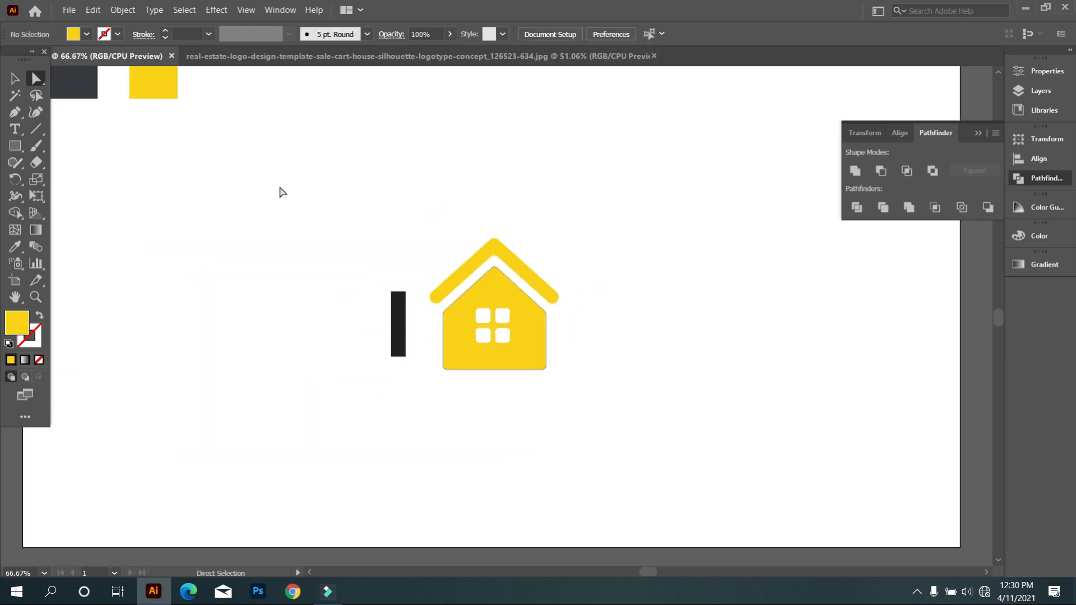
# Center the window panes horizontally on the house body
pyautogui.scroll(2, 520, 404)
pyautogui.click(428, 128)
pyautogui.click(600, 36)
pyautogui.click(695, 220)
pyautogui.scroll(-2, 590, 320)
# Move the black vertical bar over the left slope of the roof as a chimney
pyautogui.scroll(2, 524, 331)
pyautogui.scroll(1, 382, 316)
pyautogui.moveTo(381, 315); pyautogui.dragTo(469, 267)
# Split the black bar along the roof edges with Shape Builder and delete its parts below the roof's upper edge
pyautogui.hotkey('ctrl', 'a')
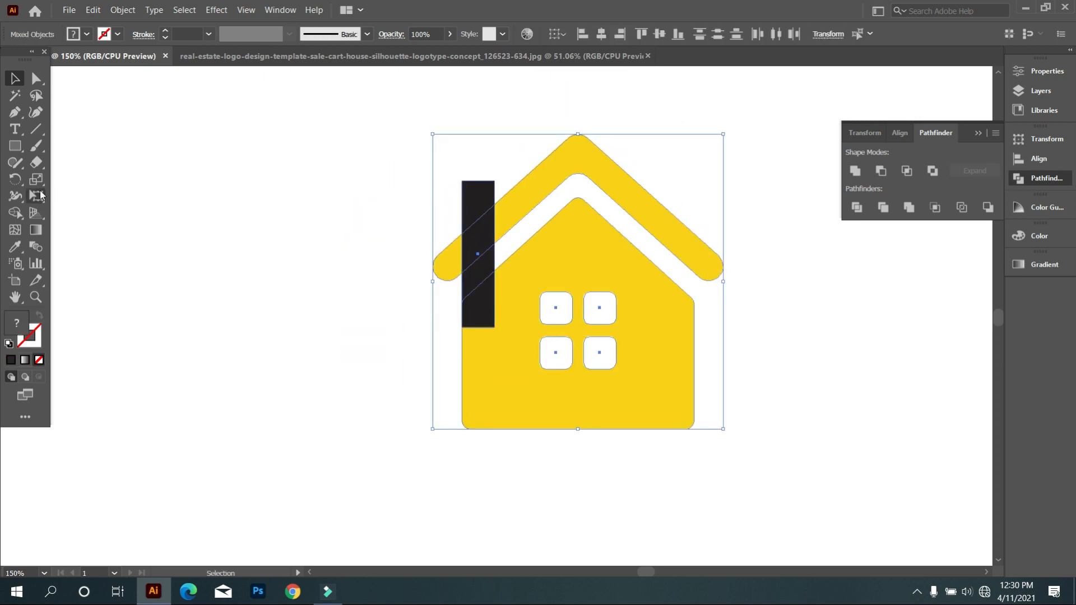
pyautogui.click(15, 213)
pyautogui.click(14, 78)
pyautogui.click(96, 122)
pyautogui.click(478, 277)
pyautogui.press('Delete')
# Move the chimney piece slightly upward to leave a gap above the roof slope
pyautogui.moveTo(469, 207); pyautogui.dragTo(469, 206)
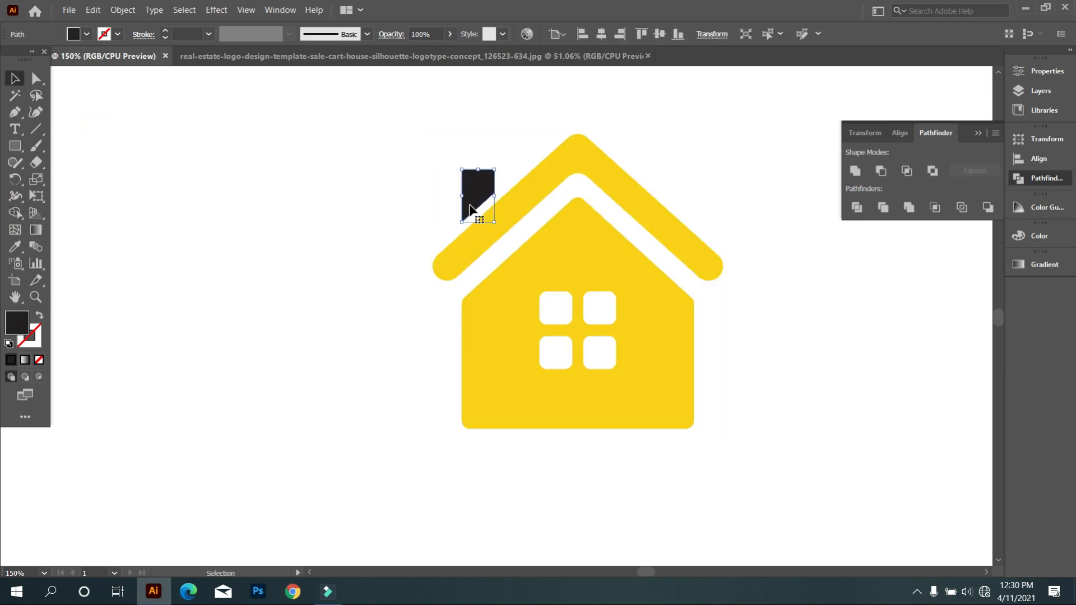
pyautogui.press('Up')
pyautogui.press('Up')
pyautogui.click(503, 185)
# Round the two upper corners and the lower-right corner of the black chimney
pyautogui.scroll(5, 501, 188)
pyautogui.click(430, 284)
pyautogui.click(35, 79)
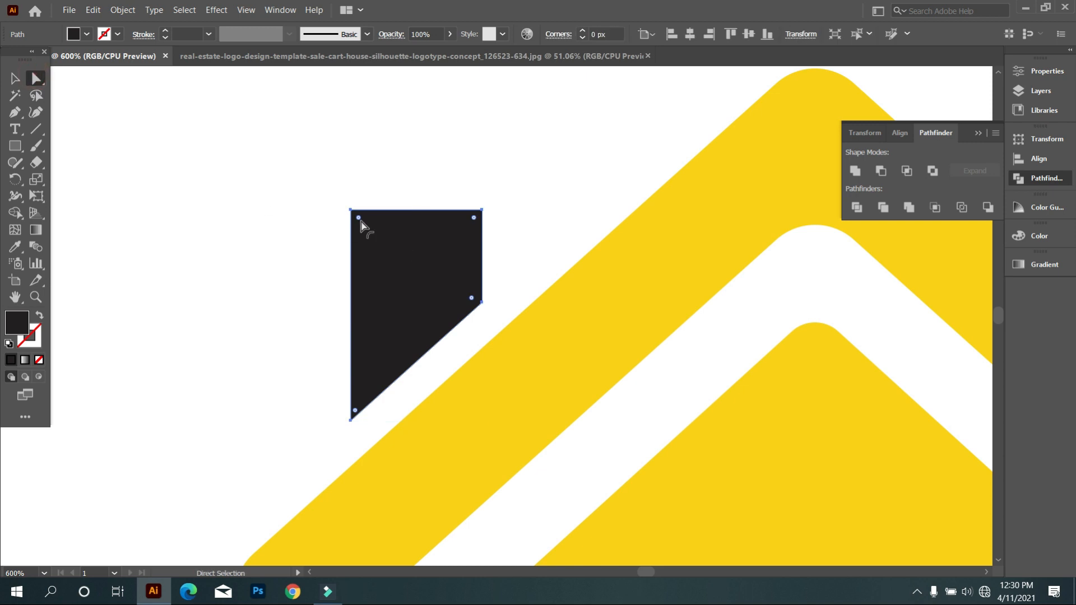
pyautogui.moveTo(472, 301)
pyautogui.mouseDown()
pyautogui.moveTo(448, 310)
pyautogui.moveTo(455, 304)
pyautogui.mouseUp()
pyautogui.click(523, 268)
pyautogui.scroll(-5, 438, 224)
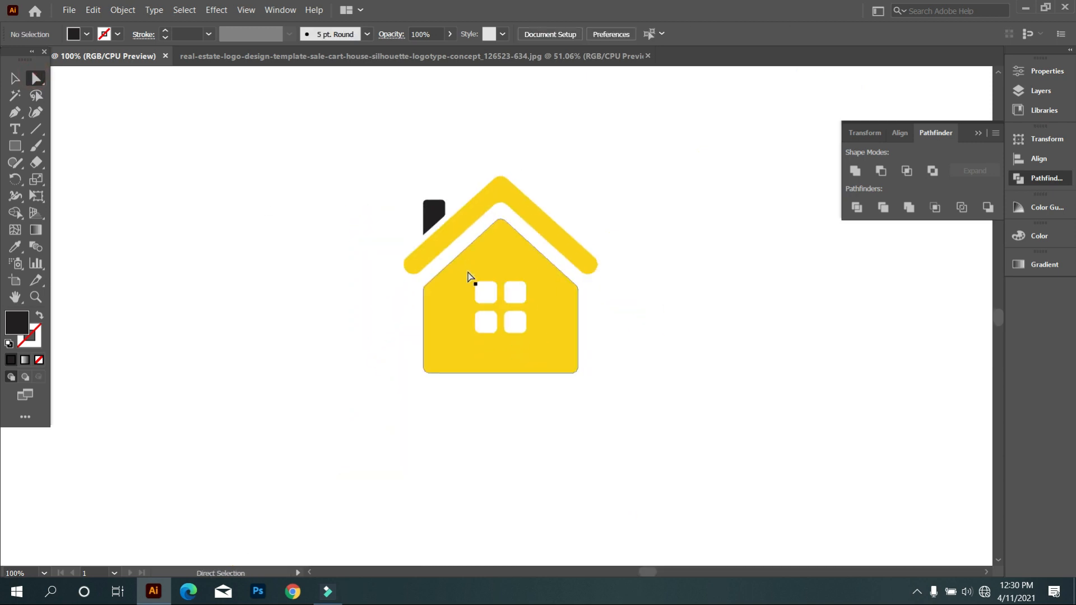
# Fill the chimney with the house body's yellow using the Eyedropper
pyautogui.scroll(2, 448, 247)
pyautogui.click(418, 195)
pyautogui.click(14, 246)
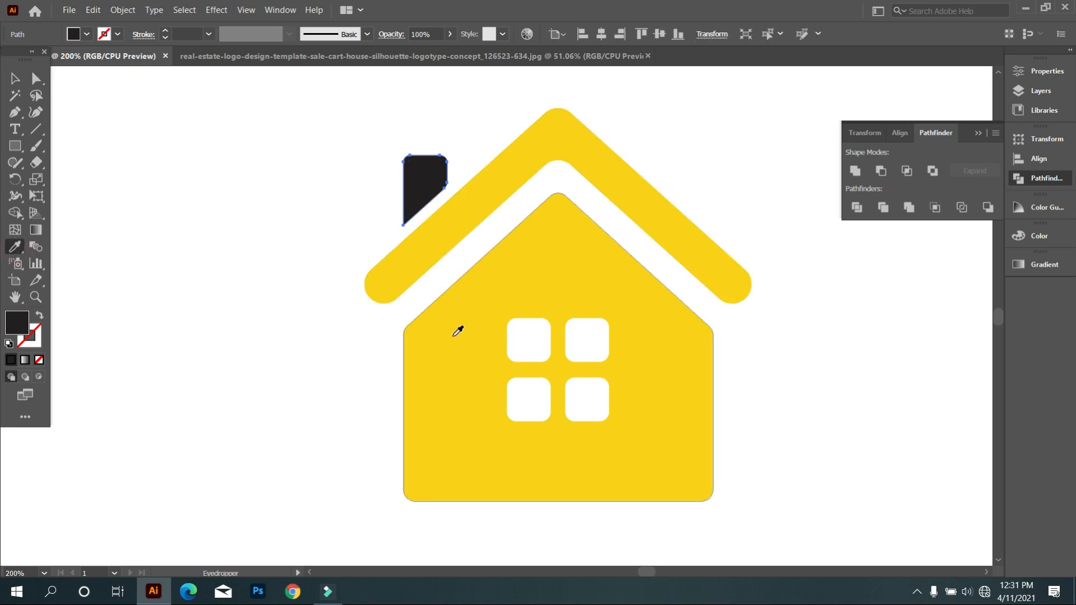
pyautogui.click(474, 339)
pyautogui.click(14, 78)
pyautogui.click(130, 160)
pyautogui.scroll(-3, 353, 263)
pyautogui.scroll(-2, 445, 369)
pyautogui.scroll(3, 446, 362)
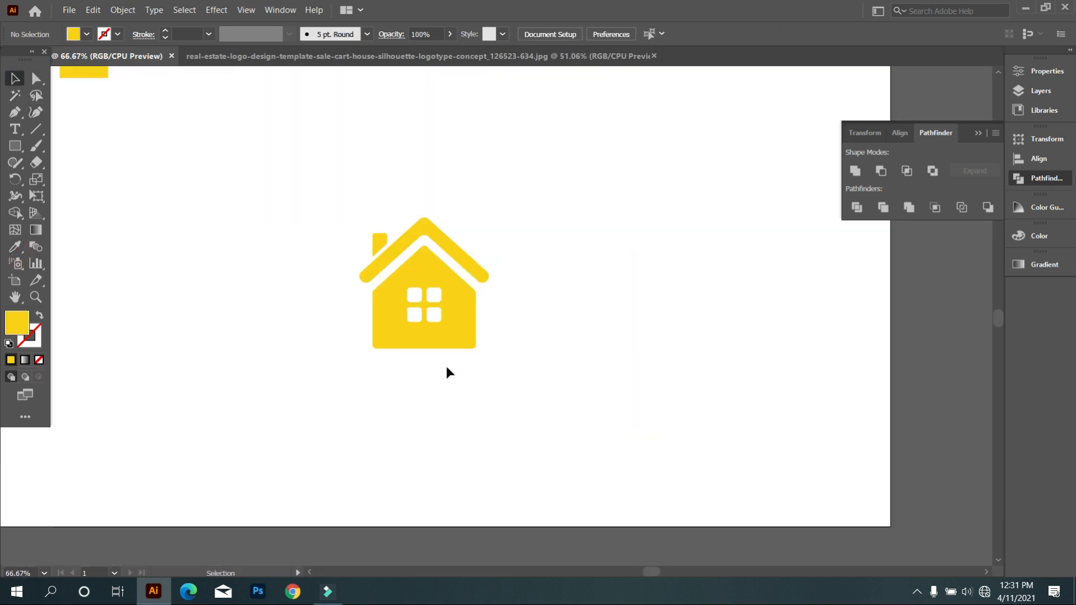
# Draw a yellow rectangle over the chimney, matching the chimney's width
pyautogui.scroll(-3, 466, 383)
pyautogui.scroll(1, 496, 365)
pyautogui.click(16, 146)
pyautogui.scroll(3, 332, 135)
pyautogui.moveTo(359, 154); pyautogui.dragTo(426, 283)
pyautogui.scroll(-4, 425, 282)
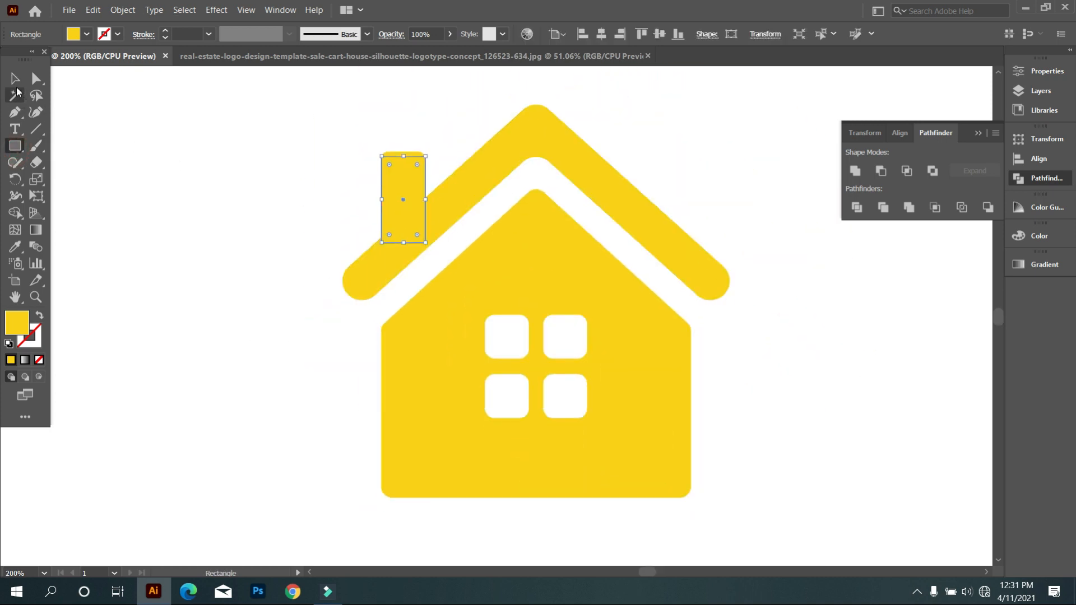
# Move the new rectangle to the right of the house and stretch it downward into a long vertical bar
pyautogui.click(15, 79)
pyautogui.click(84, 150)
pyautogui.moveTo(396, 209); pyautogui.dragTo(806, 210)
pyautogui.scroll(-2, 745, 252)
pyautogui.moveTo(780, 301); pyautogui.dragTo(692, 235)
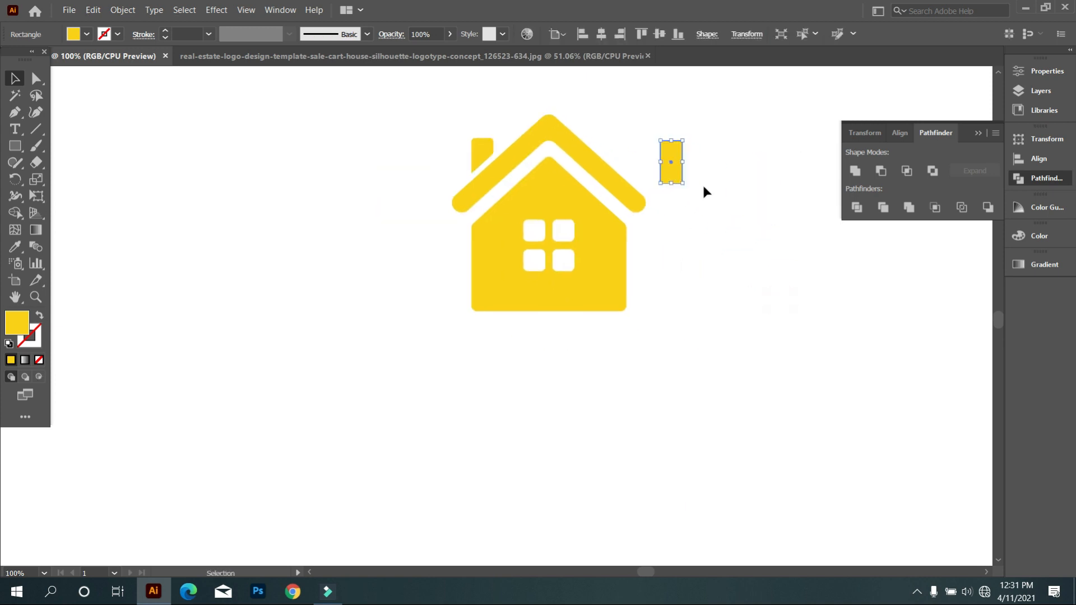
pyautogui.moveTo(674, 187); pyautogui.dragTo(673, 362)
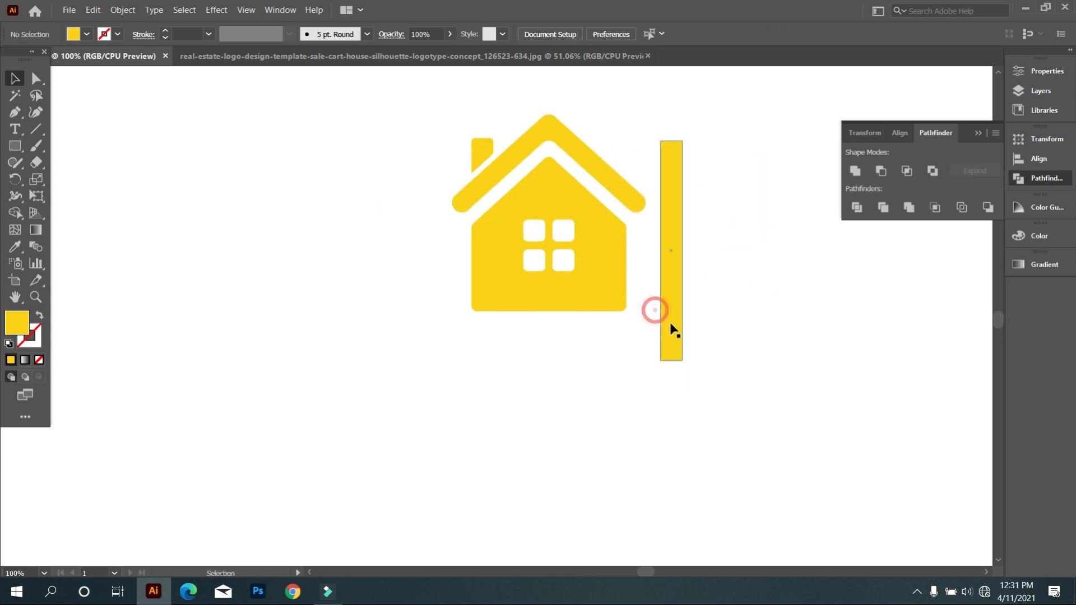
# Duplicate the vertical bar in place and lay the copy horizontally beneath the house as a longer ground bar
pyautogui.click(115, 15)
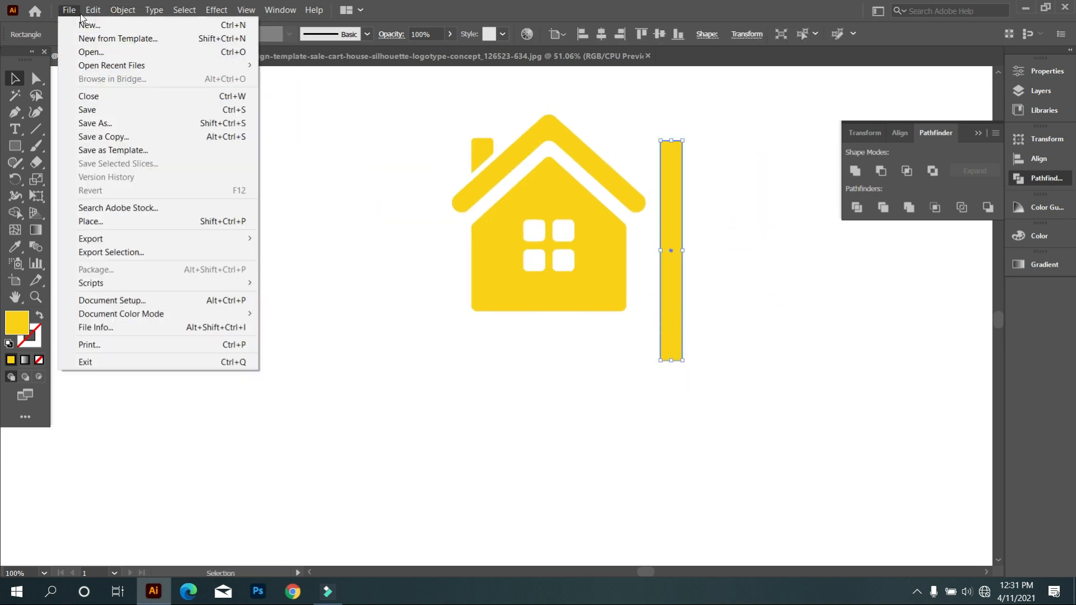
pyautogui.moveTo(93, 9)
pyautogui.click(118, 70)
pyautogui.click(93, 10)
pyautogui.click(126, 122)
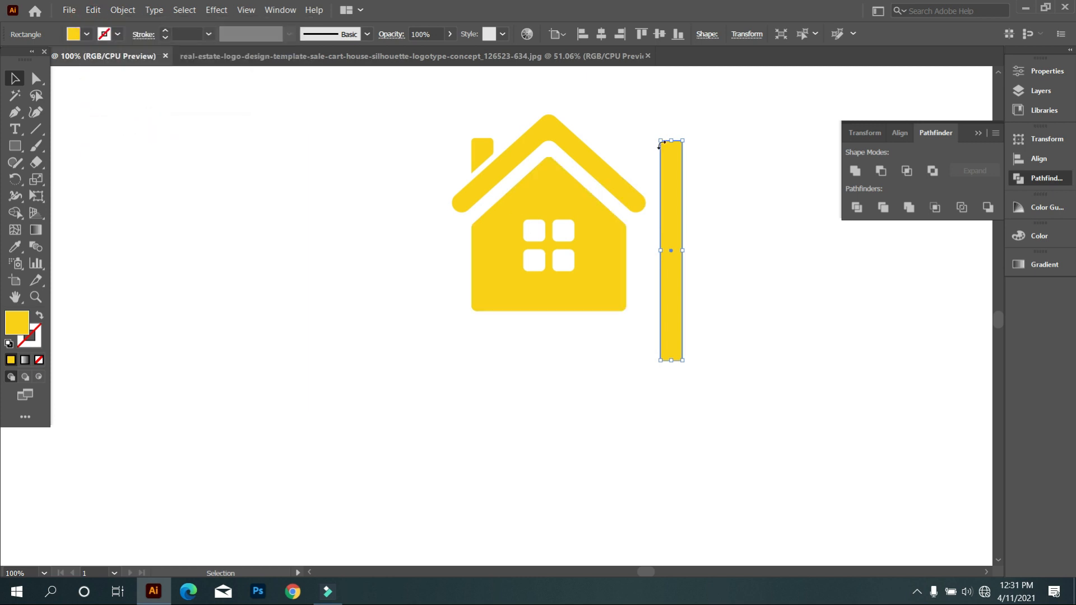
pyautogui.moveTo(693, 143); pyautogui.dragTo(613, 341)
pyautogui.moveTo(569, 349); pyautogui.dragTo(560, 344)
# Fully round both ends of the horizontal ground bar
pyautogui.click(475, 336)
pyautogui.click(35, 80)
pyautogui.moveTo(445, 335); pyautogui.dragTo(483, 377)
pyautogui.click(613, 388)
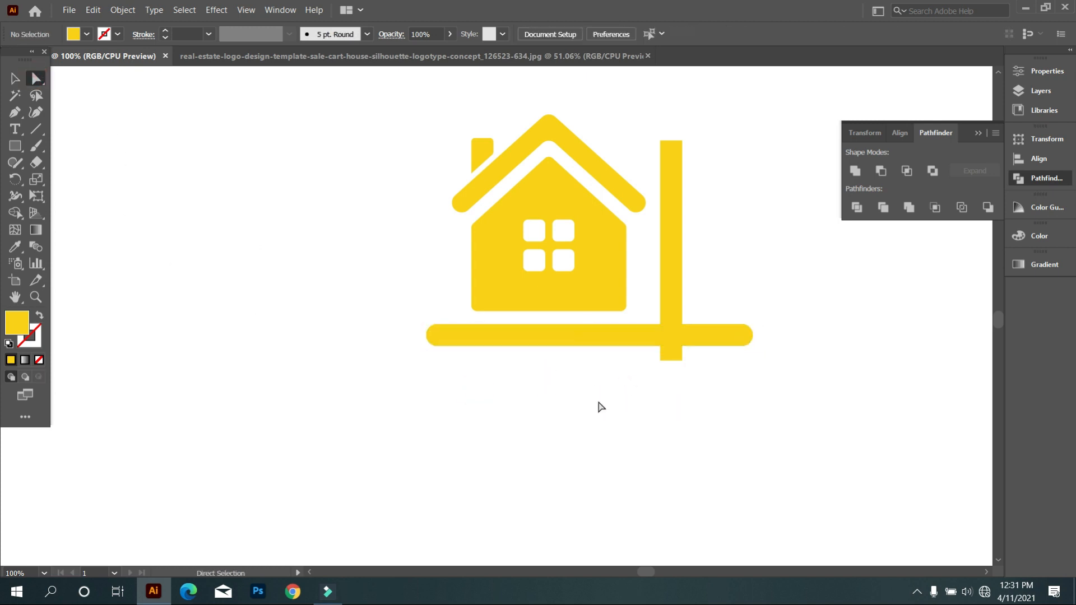
# Tilt the vertical bar beside the house by setting its rotation angle to 171°
pyautogui.click(677, 312)
pyautogui.click(801, 34)
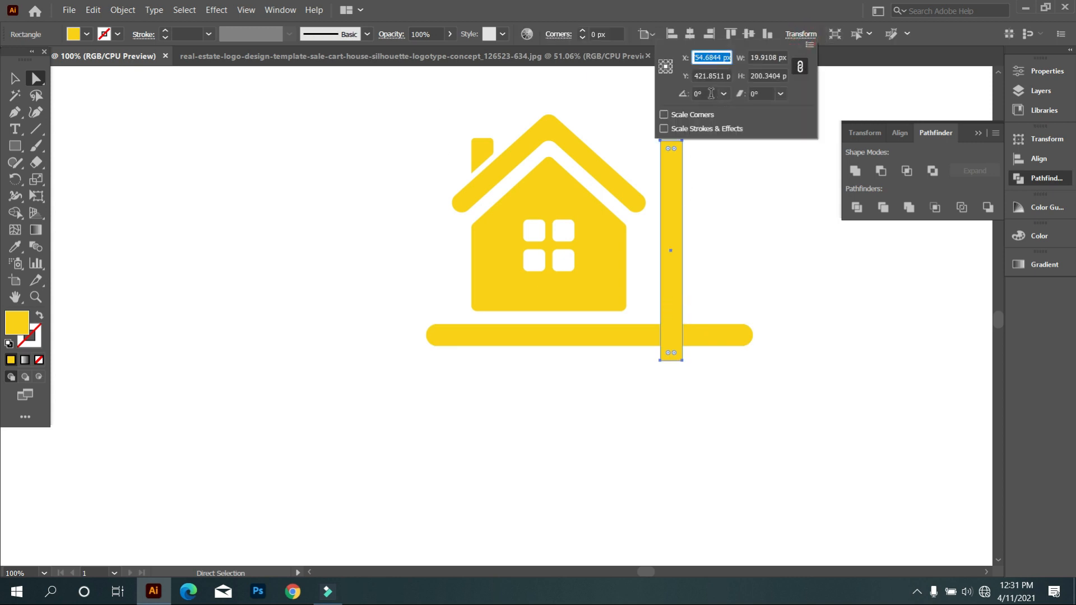
pyautogui.click(665, 270)
pyautogui.click(665, 269)
pyautogui.click(665, 281)
pyautogui.click(746, 34)
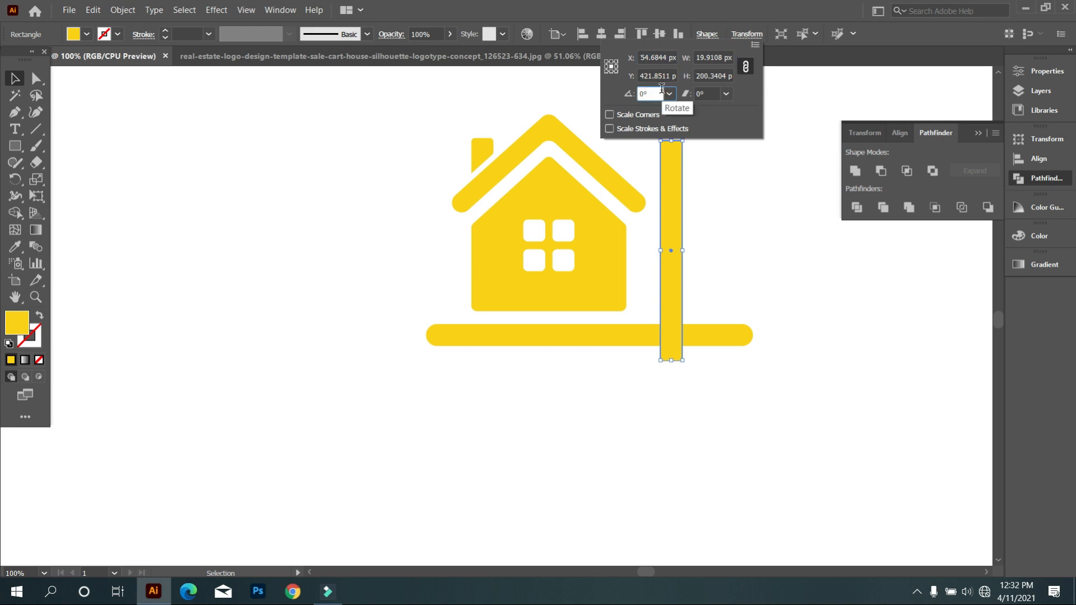
pyautogui.press('Return')
pyautogui.moveTo(762, 293); pyautogui.dragTo(751, 112)
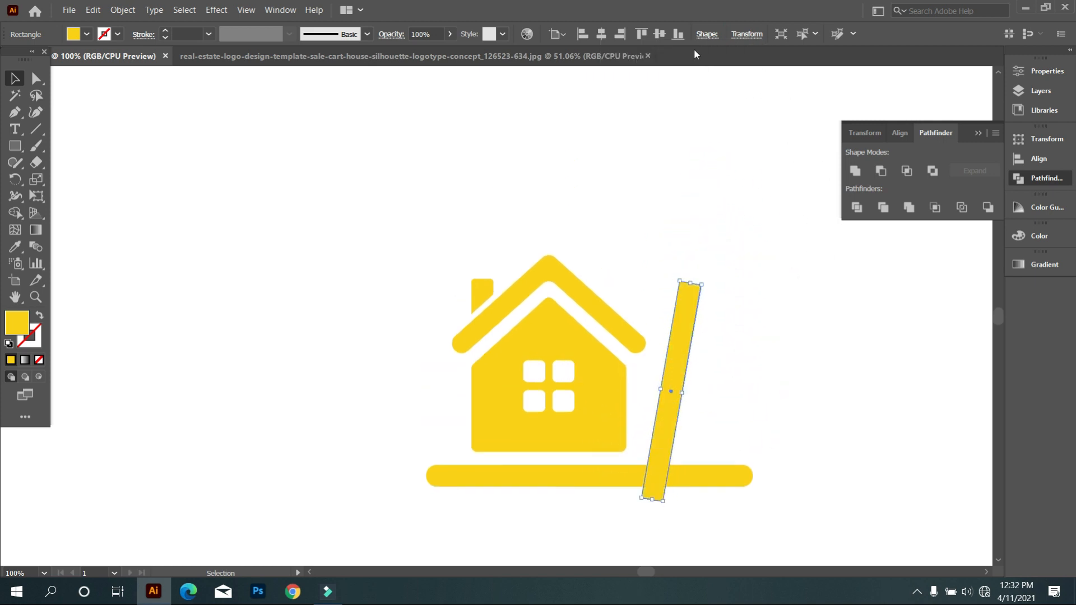
pyautogui.click(746, 34)
pyautogui.press('Up')
pyautogui.press('Up')
pyautogui.press('Up')
pyautogui.press('Up')
pyautogui.press('Up')
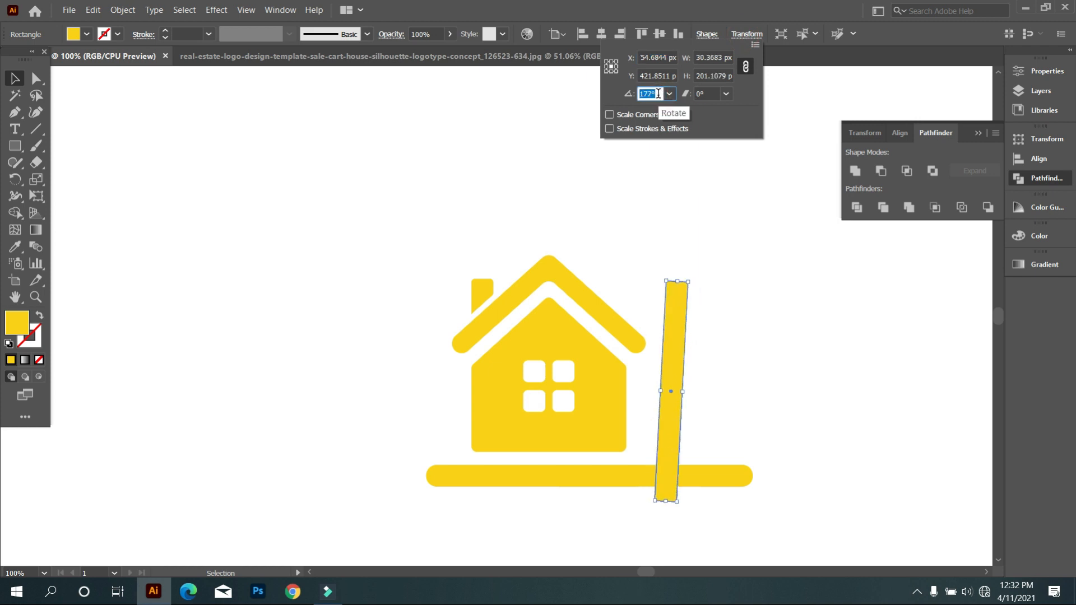
pyautogui.press('Down')
pyautogui.press('Down')
pyautogui.press('Down')
pyautogui.press('Down')
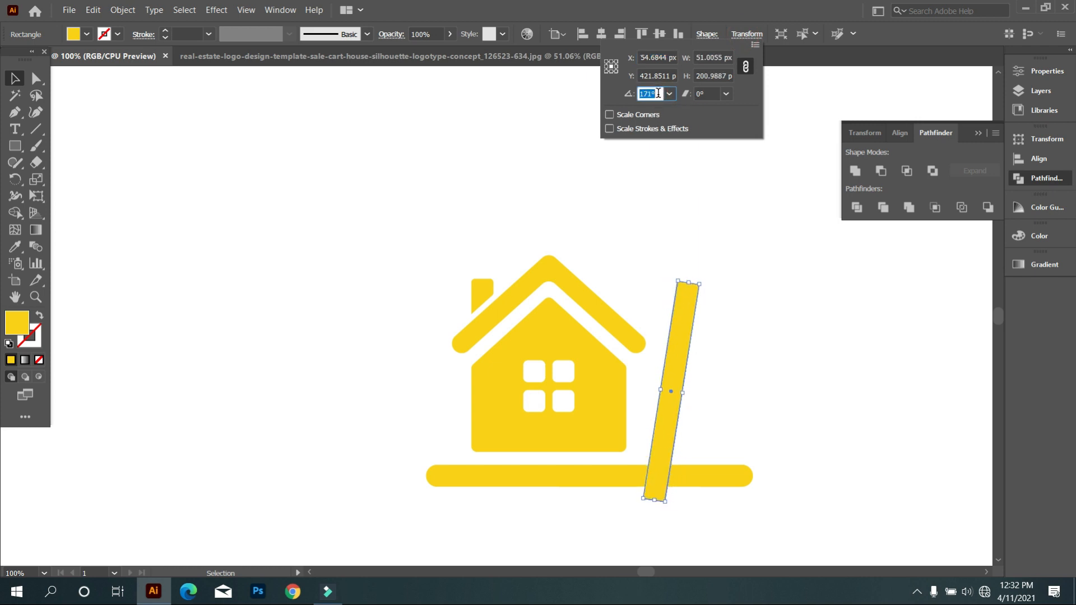
# Shift the tilted bar slightly left and the ground bar slightly down
pyautogui.scroll(-5, 729, 353)
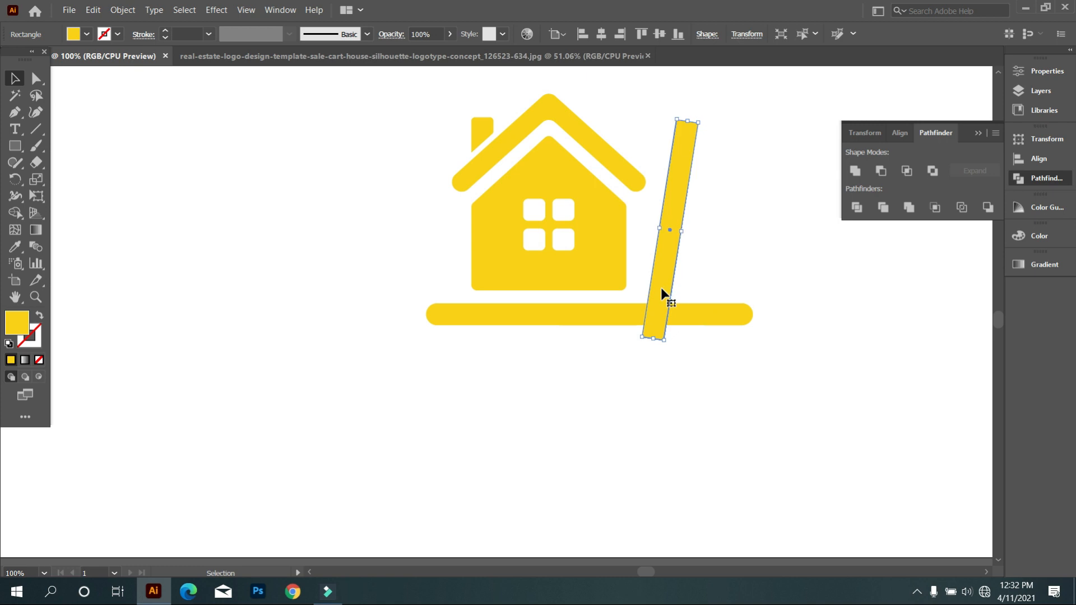
pyautogui.click(675, 370)
pyautogui.click(601, 322)
pyautogui.click(606, 384)
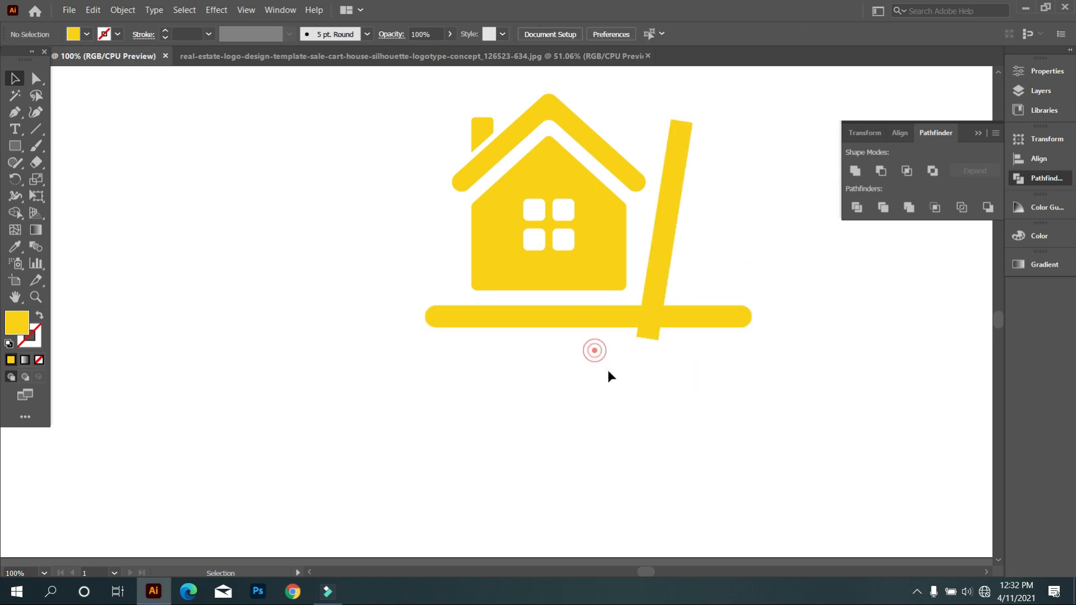
# Add a short horizontal handle bar across the upper end of the tilted bar
pyautogui.scroll(1, 711, 239)
pyautogui.click(473, 332)
pyautogui.click(487, 381)
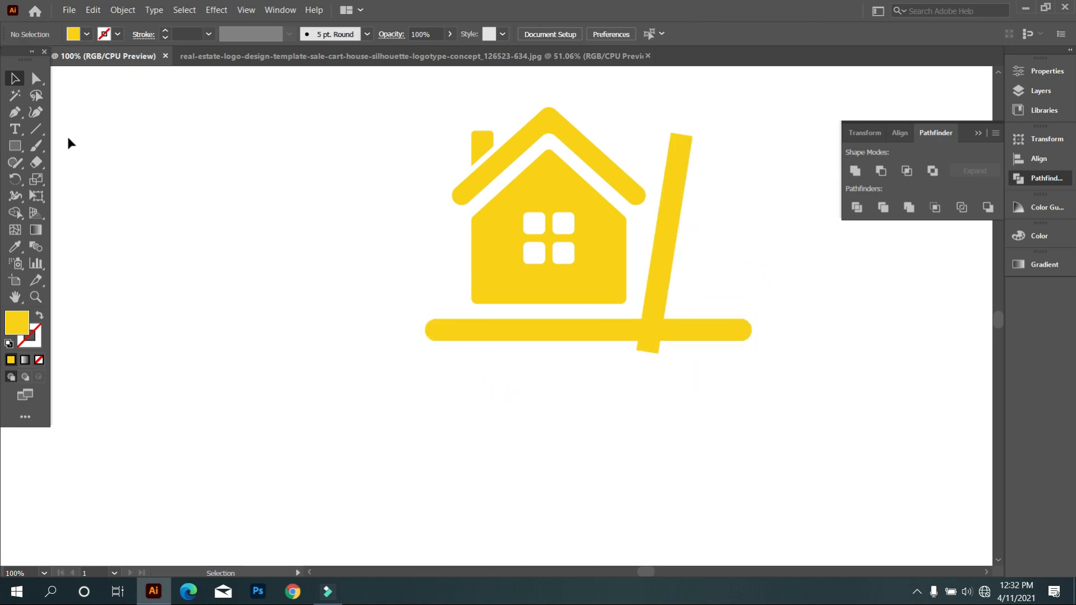
pyautogui.moveTo(516, 318)
pyautogui.mouseDown()
pyautogui.moveTo(626, 340)
pyautogui.moveTo(746, 171)
pyautogui.moveTo(711, 160)
pyautogui.moveTo(739, 157)
pyautogui.moveTo(624, 226)
pyautogui.mouseUp()
pyautogui.click(15, 80)
pyautogui.click(641, 138)
pyautogui.click(749, 166)
pyautogui.click(743, 180)
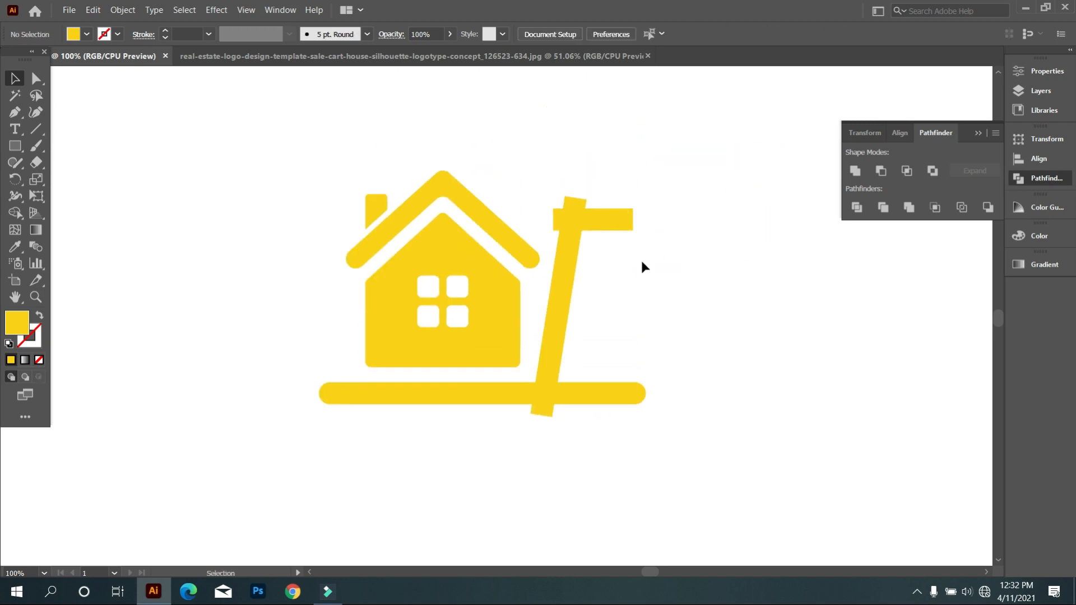
# Fully round both ends of the short handle bar
pyautogui.scroll(3, 626, 226)
pyautogui.scroll(1, 585, 188)
pyautogui.click(585, 188)
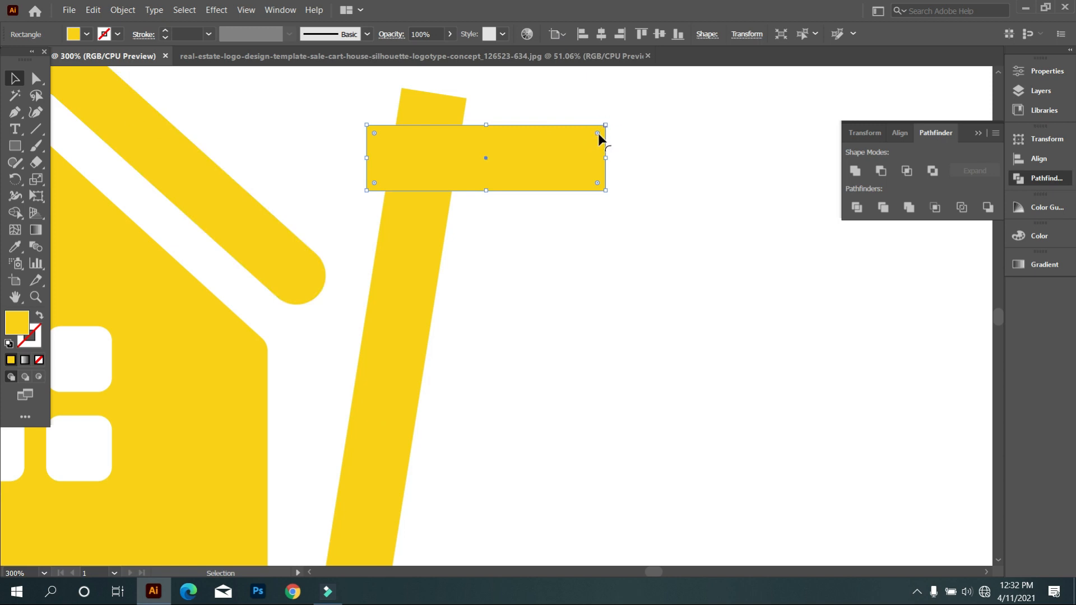
pyautogui.hotkey('ctrl', 'z')
pyautogui.click(661, 257)
pyautogui.click(583, 166)
pyautogui.moveTo(569, 177); pyautogui.dragTo(544, 168)
pyautogui.click(555, 231)
# Nudge the rounded handle bar slightly left over the tilted bar
pyautogui.click(517, 149)
pyautogui.press('Left')
pyautogui.press('Left')
pyautogui.press('Left')
pyautogui.press('Left')
pyautogui.press('Left')
pyautogui.press('Left')
pyautogui.press('Left')
pyautogui.press('Left')
pyautogui.press('Left')
pyautogui.press('Left')
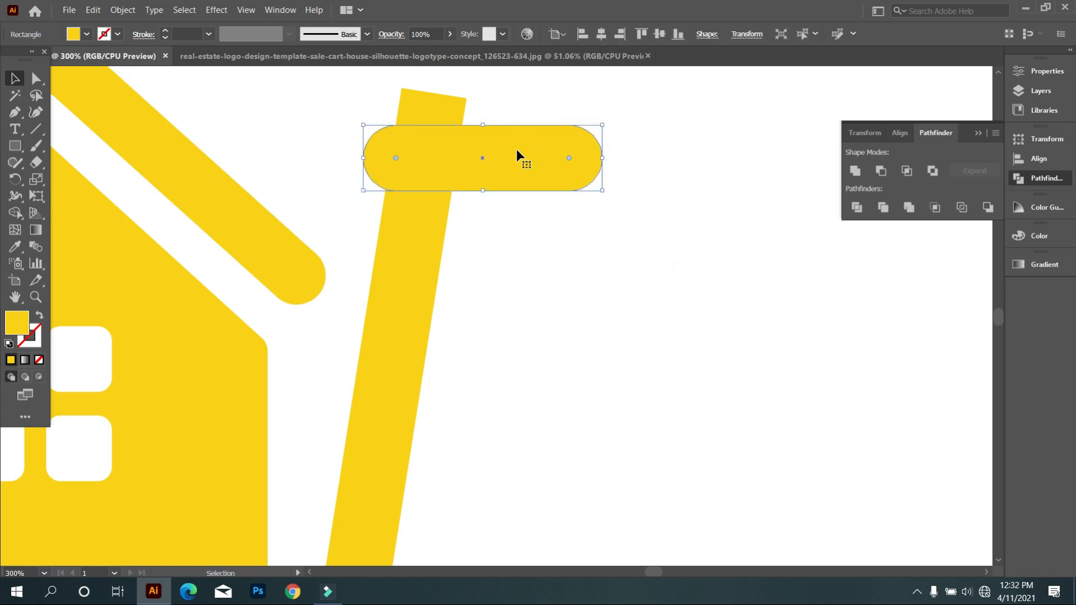
pyautogui.click(550, 249)
pyautogui.scroll(-1, 667, 260)
pyautogui.hotkey('ctrl', '0')
pyautogui.hotkey('ctrl', 'a')
pyautogui.click(14, 213)
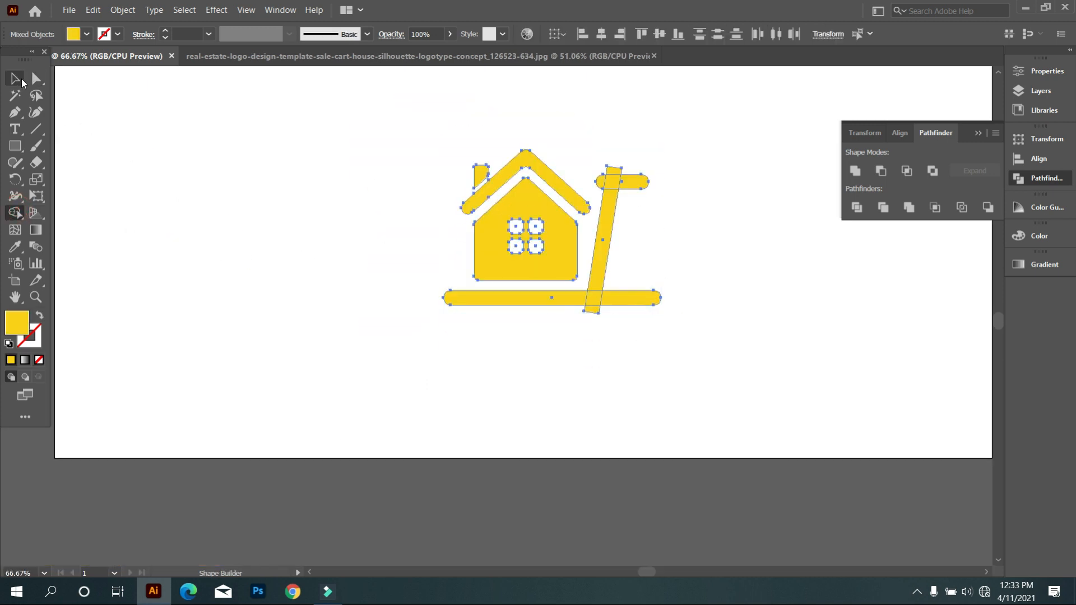
pyautogui.click(35, 112)
pyautogui.press('v')
pyautogui.click(68, 120)
# Shift the ground bar slightly right and trim off both overhanging ends where it crosses the tilted bar with Shape Builder
pyautogui.click(628, 296)
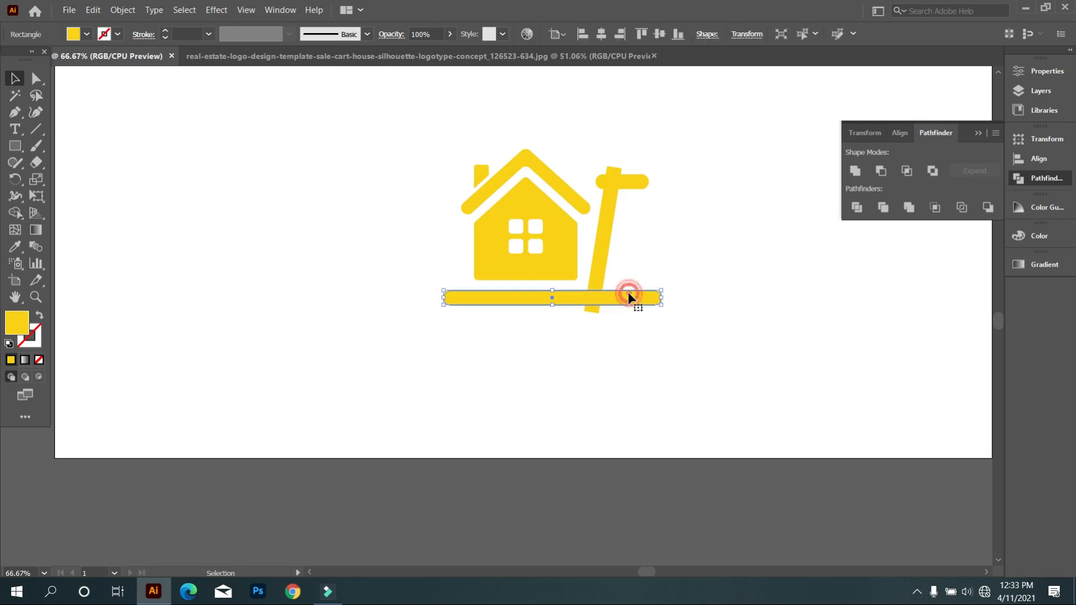
pyautogui.moveTo(660, 356); pyautogui.dragTo(446, 169)
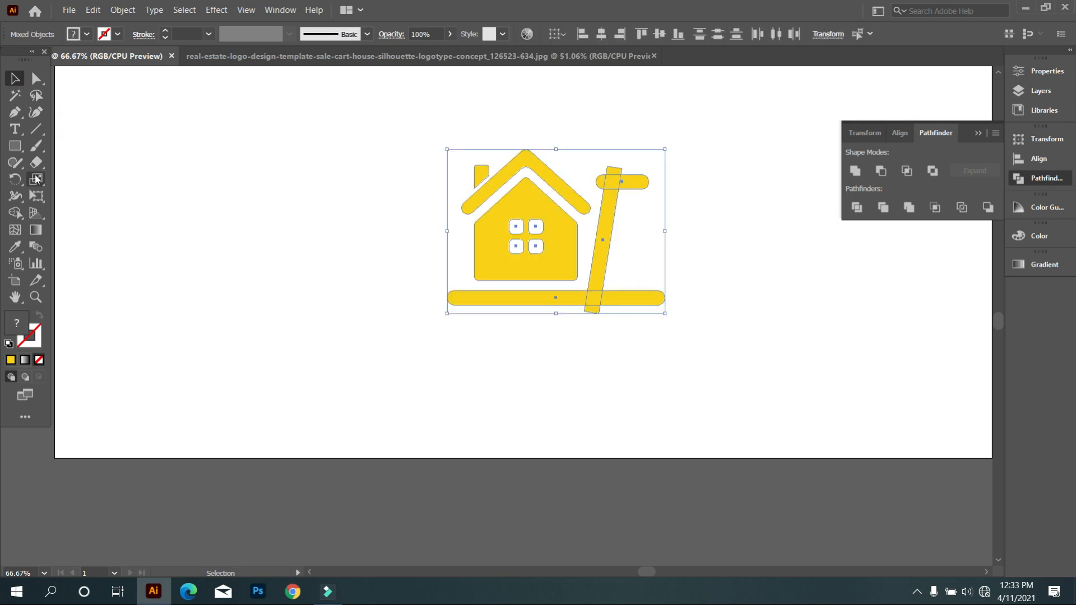
pyautogui.click(14, 214)
pyautogui.scroll(2, 573, 312)
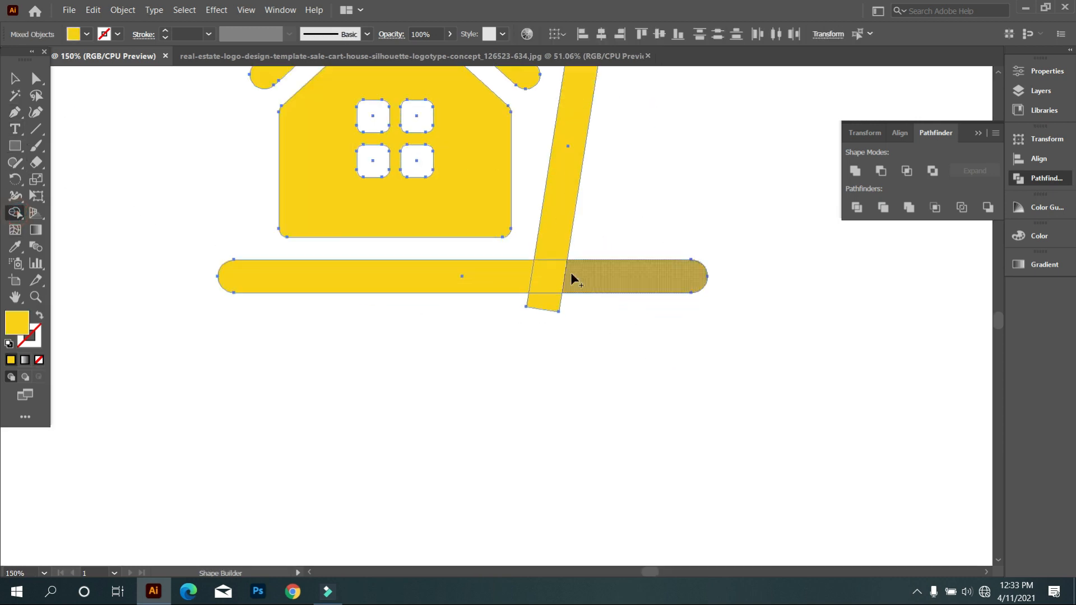
pyautogui.keyDown('alt'); pyautogui.click(547, 305); pyautogui.keyUp('alt')
pyautogui.keyDown('alt'); pyautogui.click(606, 287); pyautogui.keyUp('alt')
# Merge the ground bar, tilted bar and handle into one continuous cart frame without overhanging stubs at the handle corner
pyautogui.moveTo(554, 234); pyautogui.dragTo(522, 280)
pyautogui.scroll(3, 591, 247)
pyautogui.moveTo(622, 226); pyautogui.dragTo(581, 272)
pyautogui.scroll(-4, 580, 271)
pyautogui.click(15, 79)
pyautogui.click(348, 262)
# Round the cart frame's outer corners where the tilted bar meets the handle and the ground bar
pyautogui.scroll(1, 626, 325)
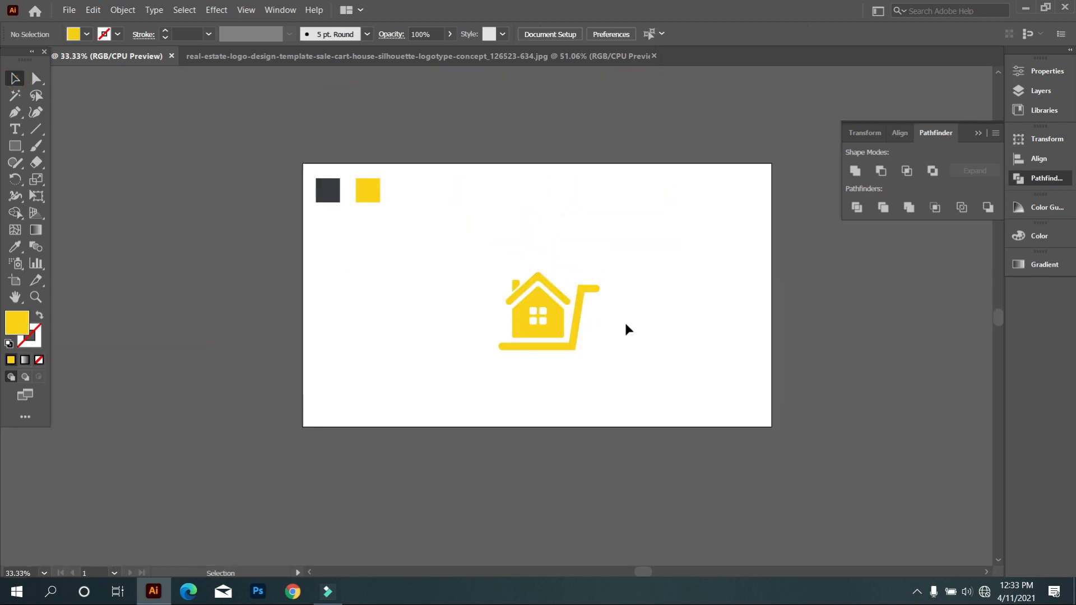
pyautogui.scroll(1, 729, 335)
pyautogui.scroll(4, 596, 372)
pyautogui.scroll(2, 597, 373)
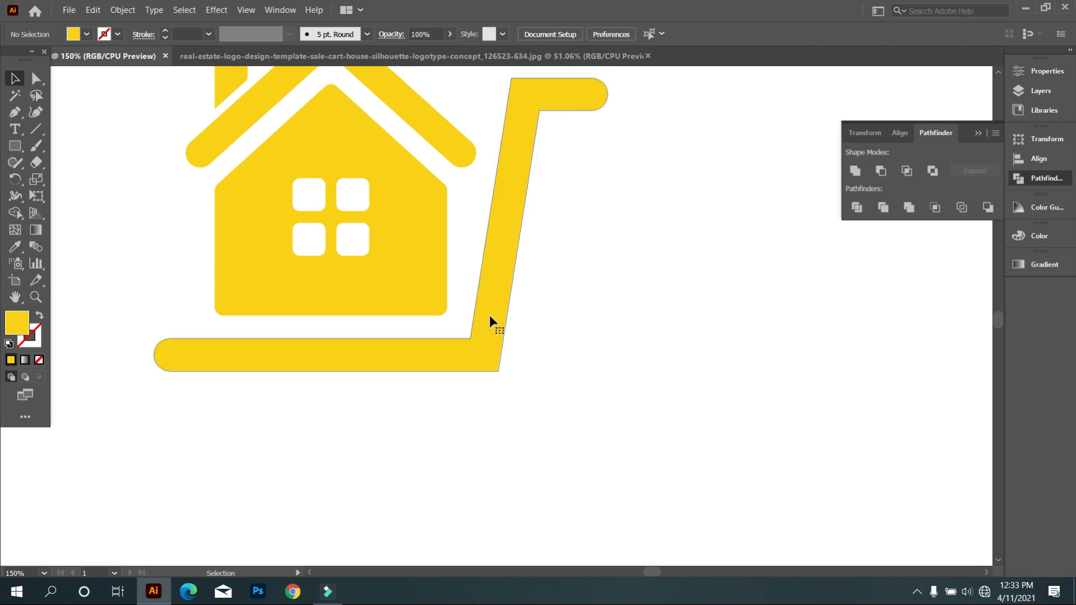
pyautogui.click(489, 315)
pyautogui.click(36, 79)
pyautogui.click(518, 124)
pyautogui.moveTo(490, 404); pyautogui.dragTo(479, 393)
pyautogui.scroll(-2, 573, 333)
pyautogui.click(610, 386)
pyautogui.click(15, 79)
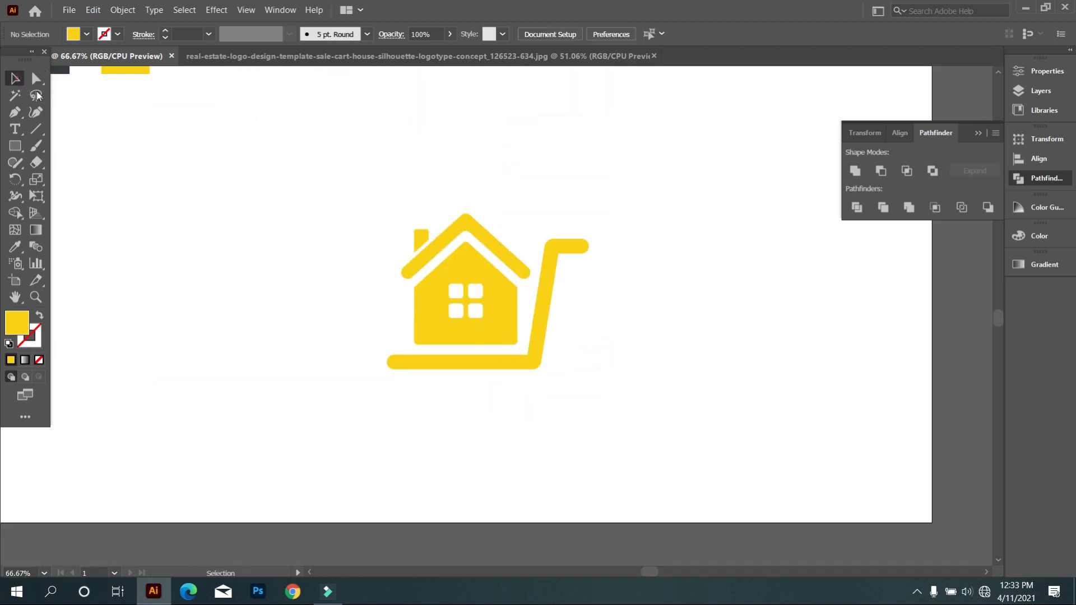
# Draw a rectangle the size of the artboard, cut and paste it, and fill it with the dark swatch's color
pyautogui.scroll(-4, 491, 329)
pyautogui.moveTo(307, 187); pyautogui.dragTo(658, 386)
pyautogui.click(15, 78)
pyautogui.hotkey('ctrl', 'x')
pyautogui.hotkey('ctrl', 'v')
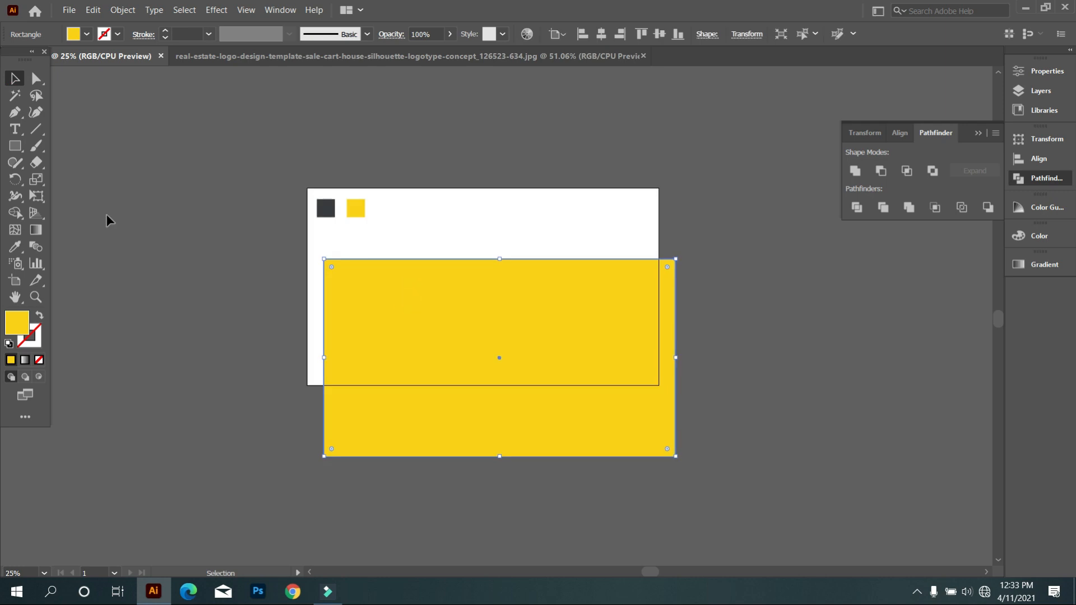
pyautogui.click(15, 247)
pyautogui.click(326, 208)
# Send the dark rectangle behind the house and cart artwork
pyautogui.rightClick(392, 302)
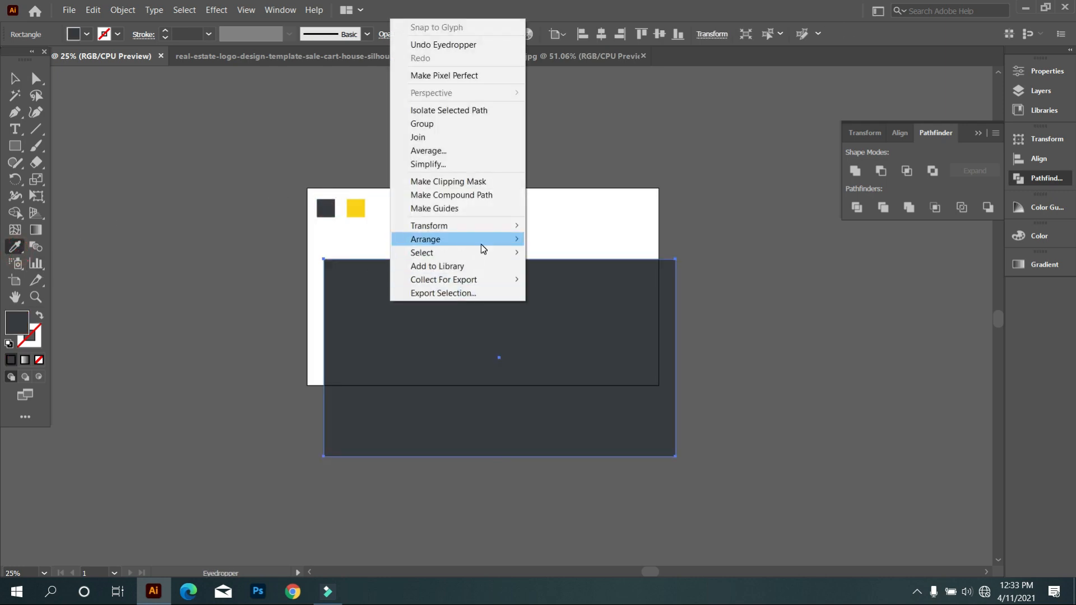
pyautogui.moveTo(481, 244)
pyautogui.click(571, 280)
pyautogui.press('v')
pyautogui.scroll(2, 406, 310)
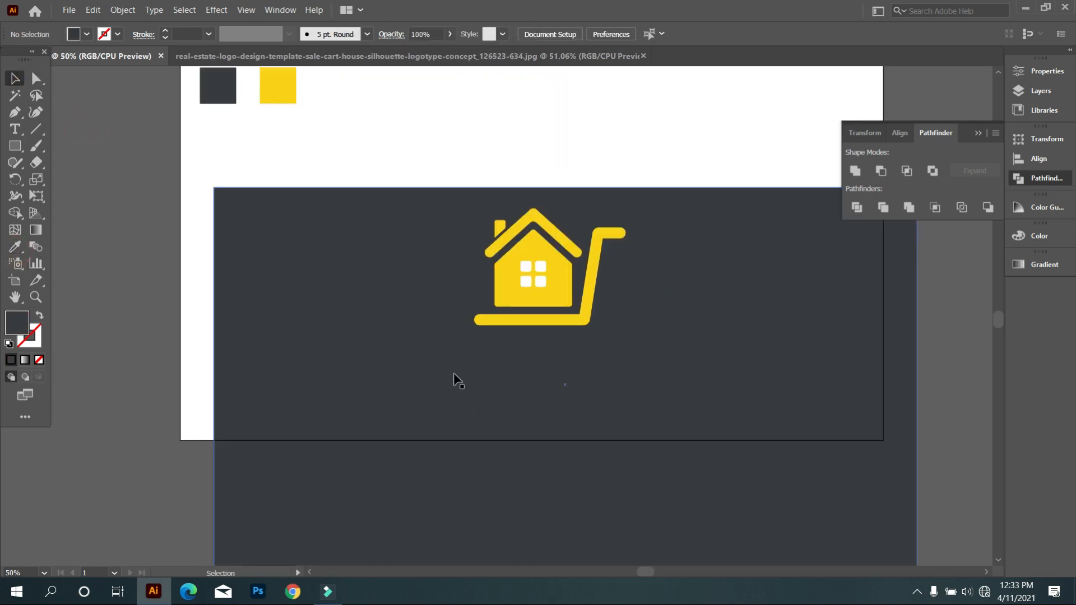
# Align the dark rectangle with the artboard as a background and lock it
pyautogui.scroll(1, 267, 325)
pyautogui.scroll(-1, 269, 348)
pyautogui.moveTo(294, 341)
pyautogui.mouseDown()
pyautogui.moveTo(301, 310)
pyautogui.moveTo(303, 327)
pyautogui.mouseUp()
pyautogui.hotkey('ctrl', '2')
# Cut the four white window panes out of the house body with Shape Builder so the background shows through
pyautogui.scroll(-1, 513, 398)
pyautogui.scroll(3, 513, 392)
pyautogui.scroll(1, 420, 361)
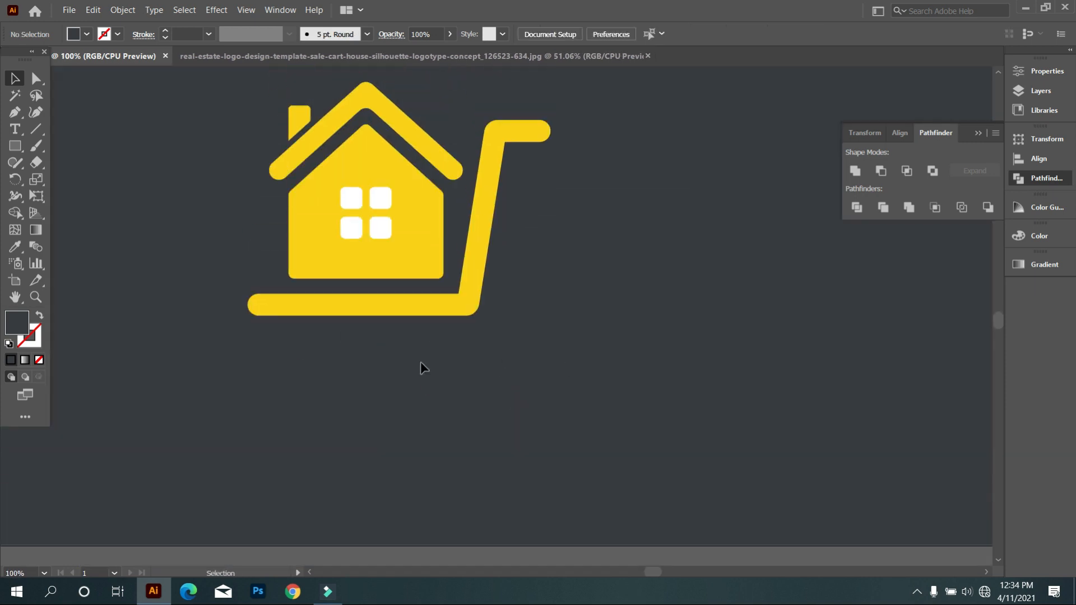
pyautogui.moveTo(476, 394); pyautogui.dragTo(289, 181)
pyautogui.click(14, 213)
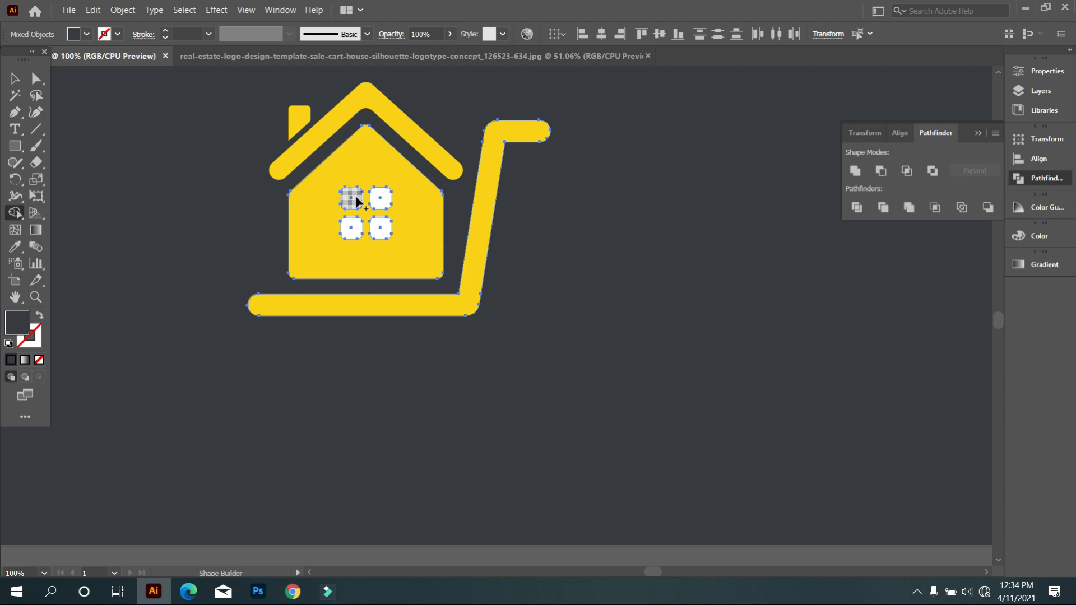
pyautogui.keyDown('alt'); pyautogui.click(355, 196); pyautogui.keyUp('alt')
pyautogui.keyDown('alt'); pyautogui.click(381, 199); pyautogui.keyUp('alt')
pyautogui.keyDown('alt'); pyautogui.click(380, 227); pyautogui.keyUp('alt')
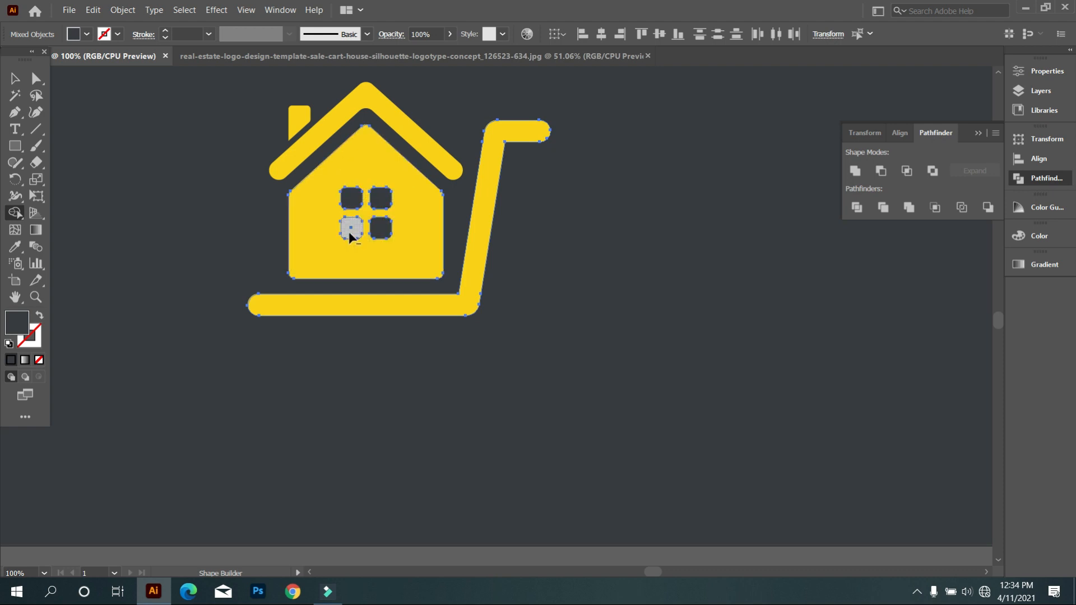
pyautogui.click(14, 79)
pyautogui.click(527, 283)
# Draw a small circle below the cart frame with a yellow stroke and no fill, and reduce its size slightly
pyautogui.scroll(-3, 459, 315)
pyautogui.scroll(4, 419, 330)
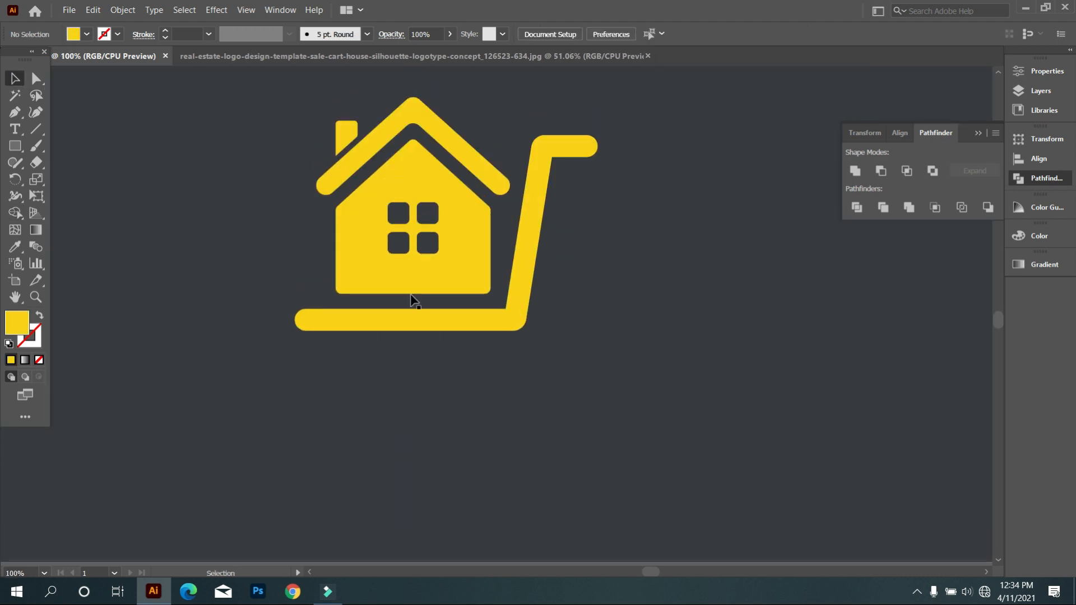
pyautogui.moveTo(14, 146); pyautogui.dragTo(64, 177)
pyautogui.moveTo(347, 336); pyautogui.dragTo(385, 373)
pyautogui.click(39, 316)
pyautogui.scroll(7, 183, 34)
pyautogui.scroll(-1, 182, 34)
pyautogui.click(15, 78)
pyautogui.click(112, 172)
pyautogui.scroll(1, 329, 335)
pyautogui.click(360, 349)
pyautogui.moveTo(441, 412); pyautogui.dragTo(418, 390)
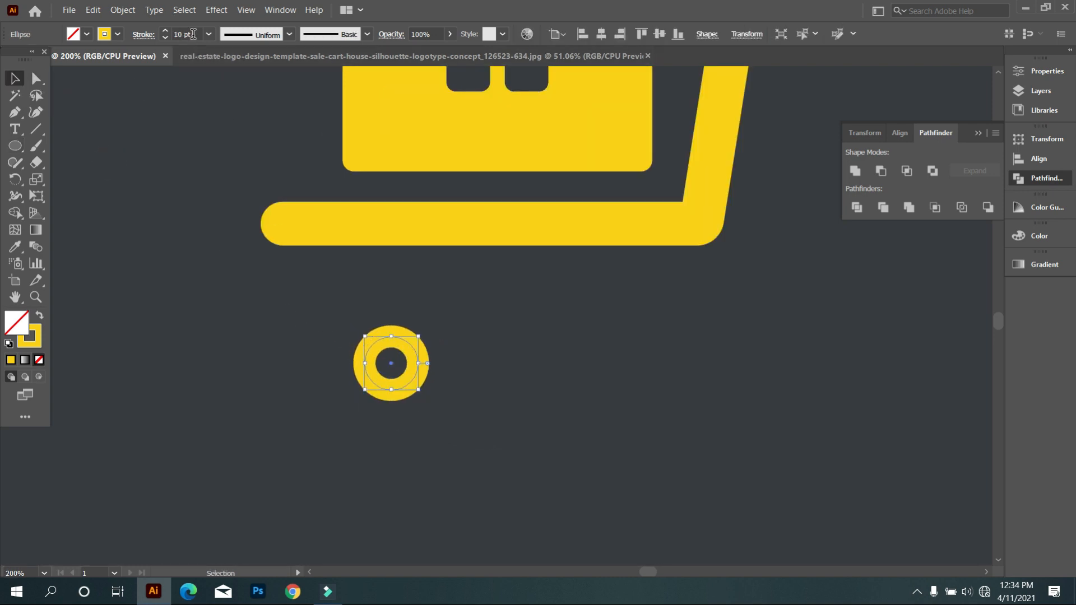
# Set the wheel circle's stroke weight to 15 pt and its stroke color to white
pyautogui.scroll(7, 192, 34)
pyautogui.scroll(-3, 192, 33)
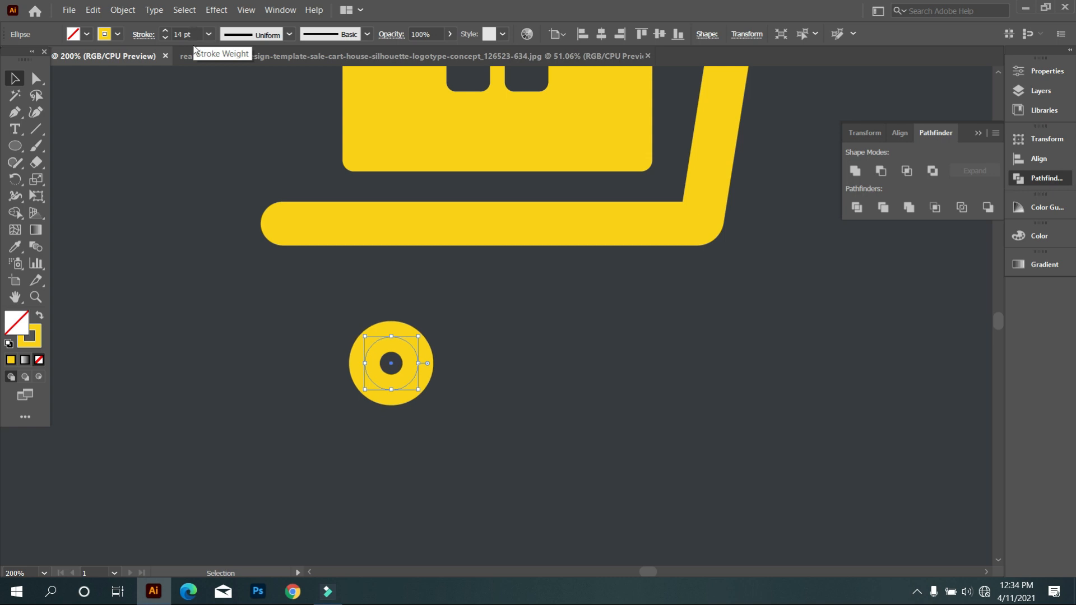
pyautogui.scroll(1, 198, 34)
pyautogui.click(175, 131)
pyautogui.click(371, 338)
pyautogui.click(117, 34)
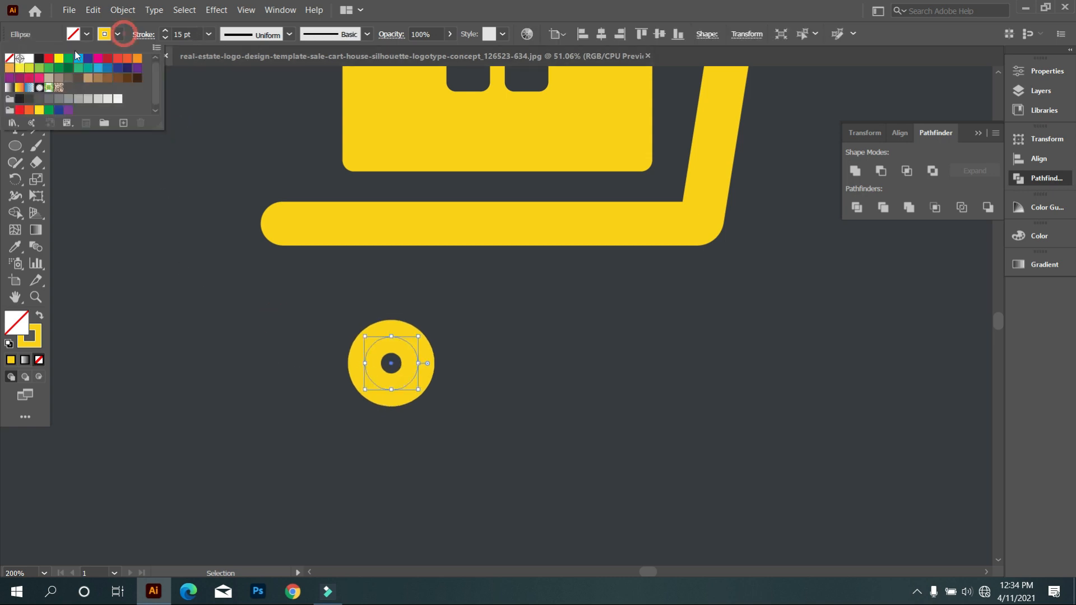
pyautogui.click(29, 58)
pyautogui.click(313, 351)
# Duplicate the white wheel to its right and align the two wheels horizontally
pyautogui.click(410, 369)
pyautogui.moveTo(403, 382); pyautogui.dragTo(538, 384)
pyautogui.moveTo(292, 339); pyautogui.dragTo(532, 375)
pyautogui.click(679, 35)
# Group the two wheels and position them just beneath the cart's ground bar
pyautogui.press('a')
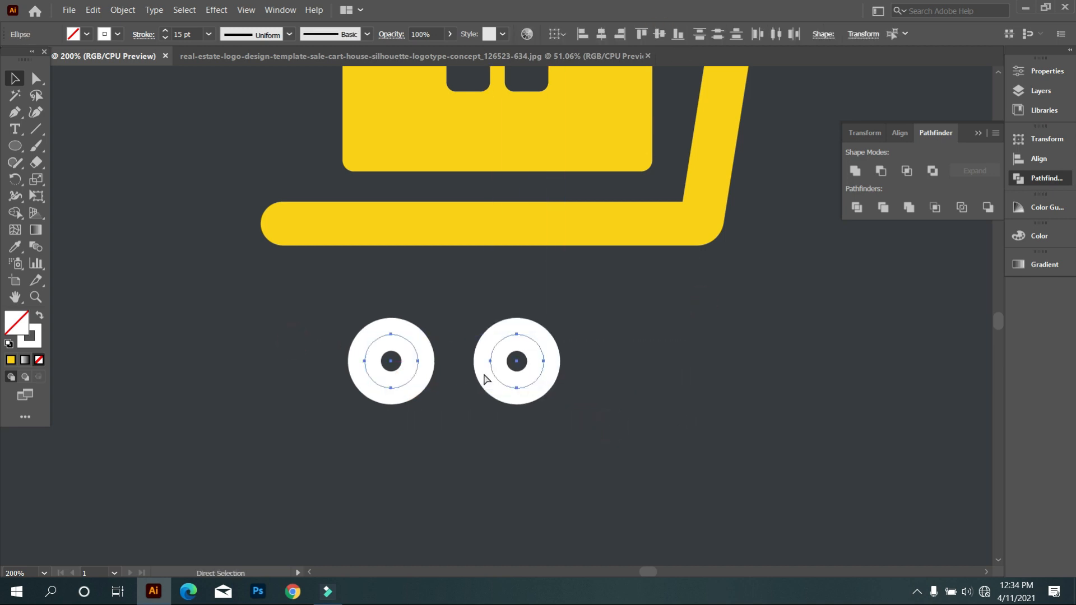
pyautogui.press('v')
pyautogui.hotkey('ctrl', 'g')
pyautogui.scroll(-2, 563, 340)
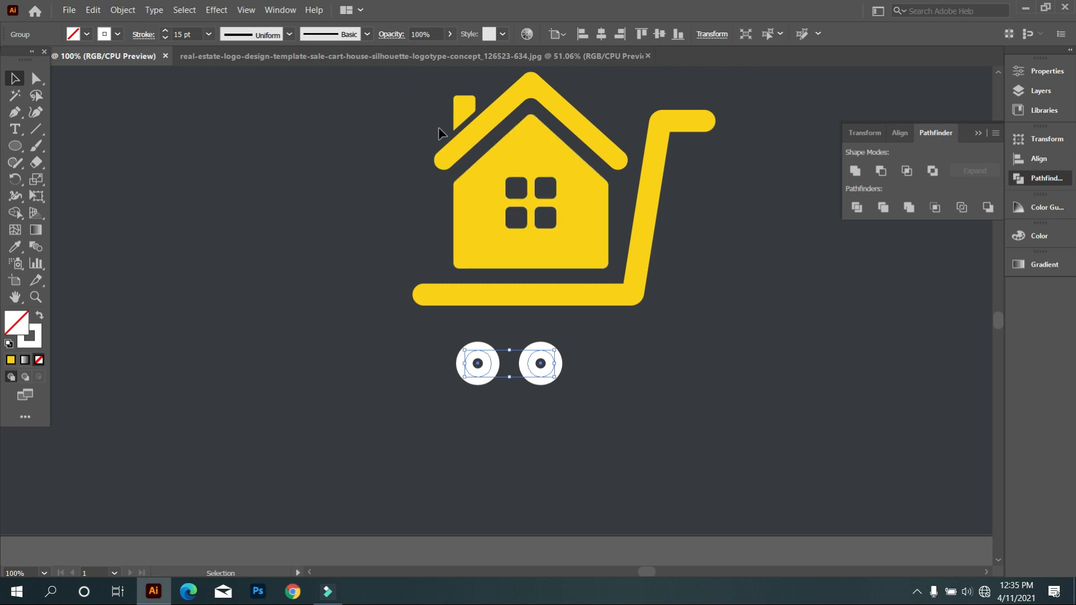
pyautogui.moveTo(558, 371); pyautogui.dragTo(541, 335)
pyautogui.click(565, 377)
pyautogui.press('Down')
pyautogui.press('Down')
pyautogui.click(544, 378)
pyautogui.scroll(-2, 560, 392)
pyautogui.click(568, 399)
pyautogui.scroll(1, 615, 383)
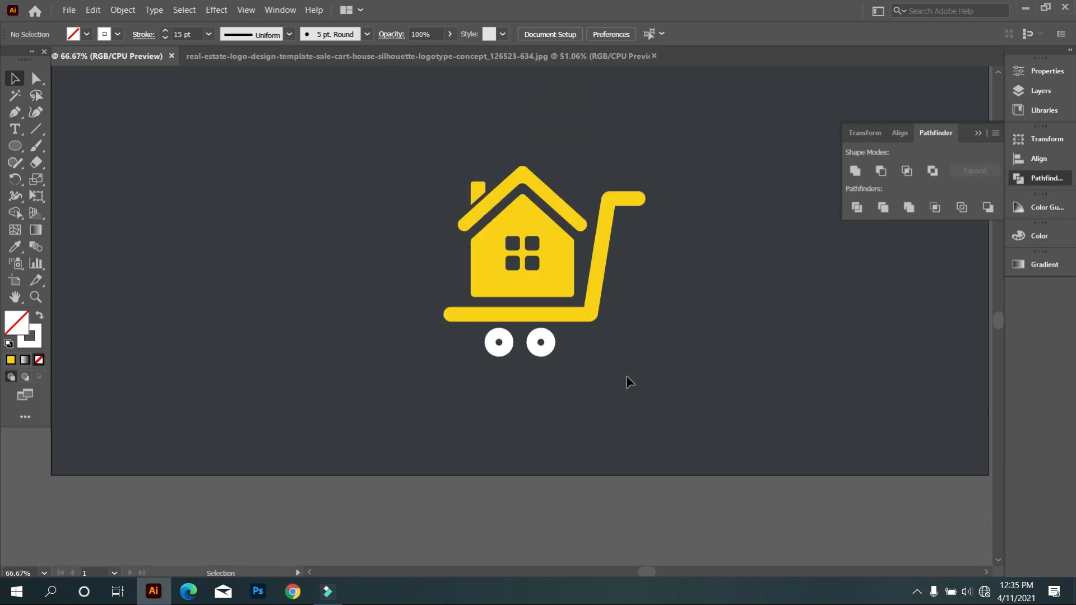
pyautogui.scroll(1, 627, 379)
pyautogui.moveTo(639, 418); pyautogui.dragTo(500, 298)
pyautogui.scroll(2, 504, 303)
pyautogui.moveTo(558, 346); pyautogui.dragTo(502, 232)
pyautogui.click(615, 375)
pyautogui.scroll(1, 594, 359)
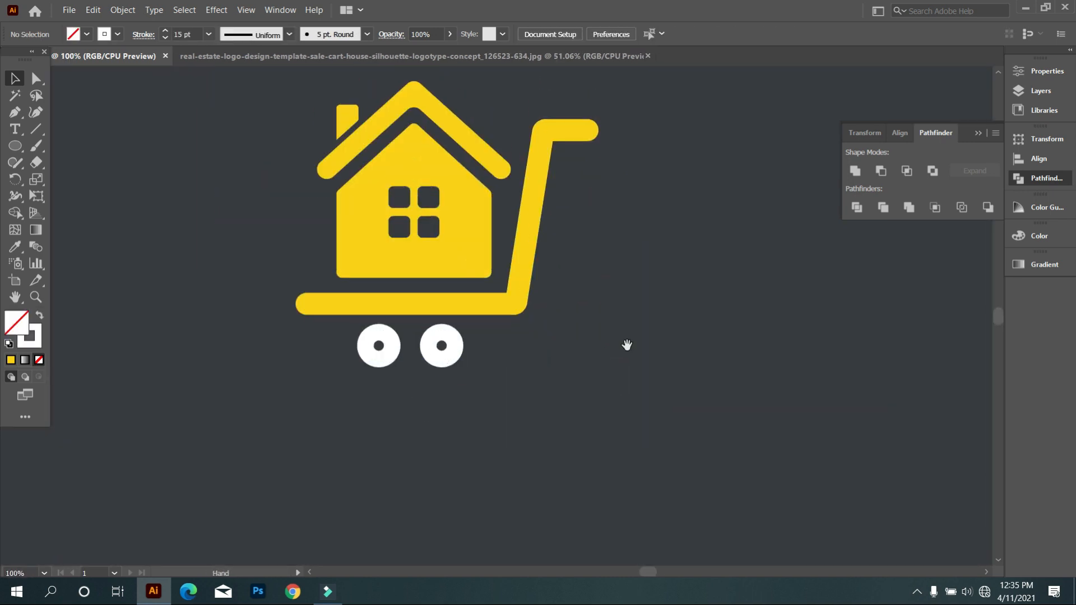
# Add the text "SaleHouse", enlarge it and place it beneath the wheels
pyautogui.click(165, 275)
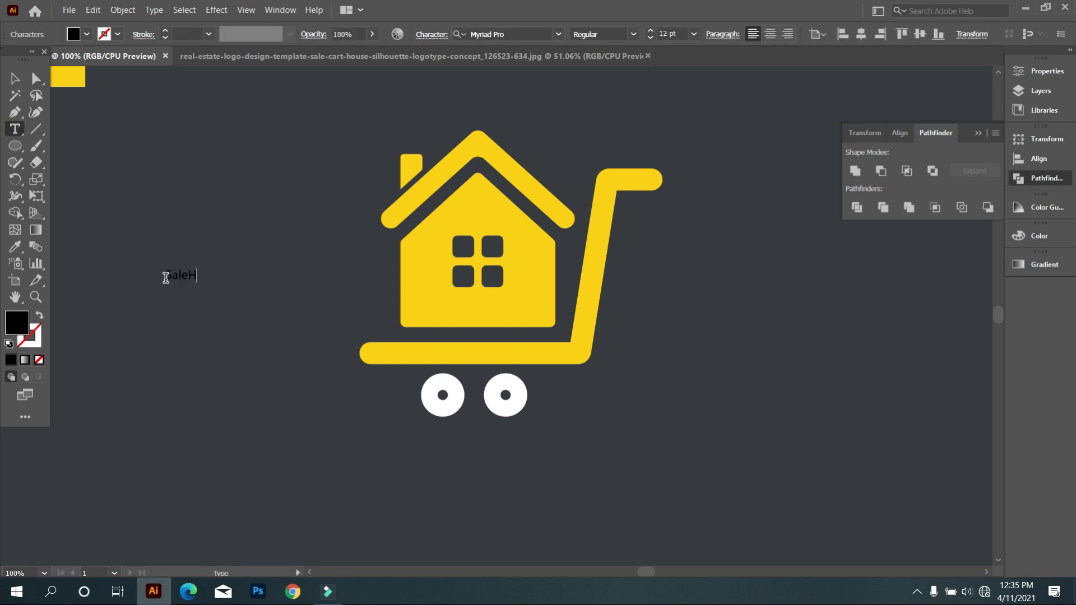
pyautogui.click(16, 77)
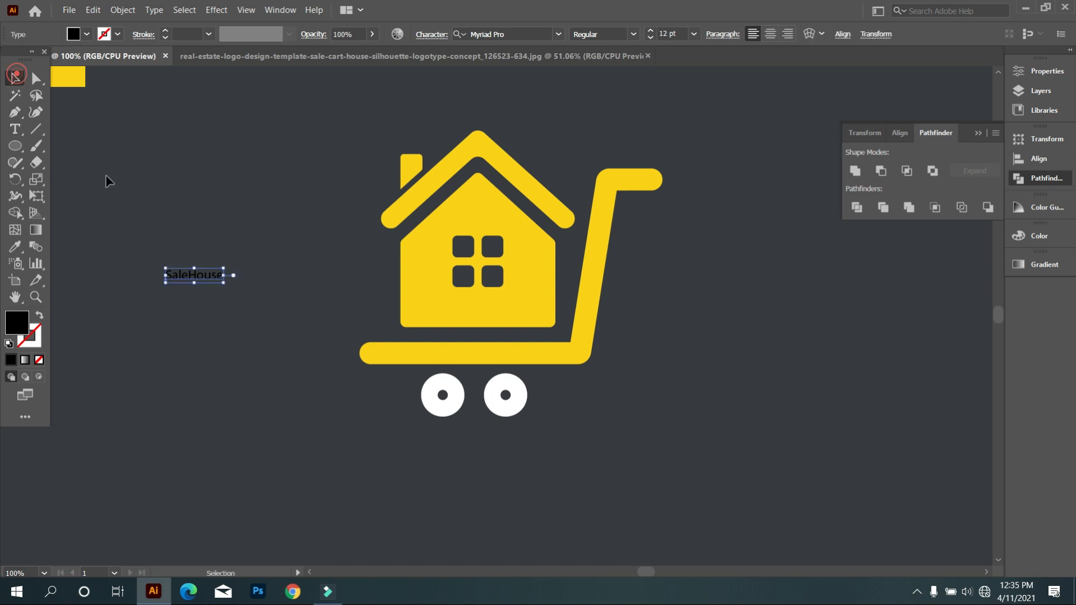
pyautogui.moveTo(227, 287); pyautogui.dragTo(432, 336)
pyautogui.moveTo(337, 320); pyautogui.dragTo(520, 493)
# Color the SaleHouse text with the yellow sampled from the house
pyautogui.click(15, 247)
pyautogui.click(445, 275)
pyautogui.click(16, 79)
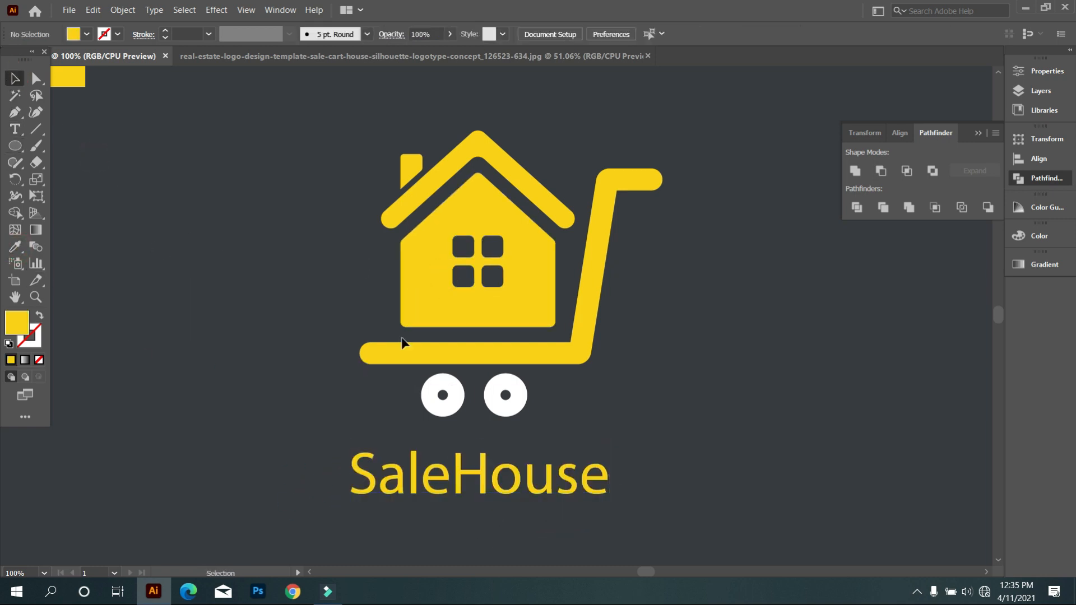
# Change the SaleHouse text to a heavy bold sans-serif font and move it closer under the wheels
pyautogui.scroll(-2, 448, 393)
pyautogui.click(498, 435)
pyautogui.click(559, 34)
pyautogui.click(671, 212)
pyautogui.click(716, 255)
pyautogui.moveTo(569, 449); pyautogui.dragTo(544, 432)
pyautogui.click(650, 359)
pyautogui.scroll(1, 650, 342)
pyautogui.scroll(-2, 650, 341)
pyautogui.scroll(1, 685, 358)
pyautogui.moveTo(686, 359); pyautogui.dragTo(599, 364)
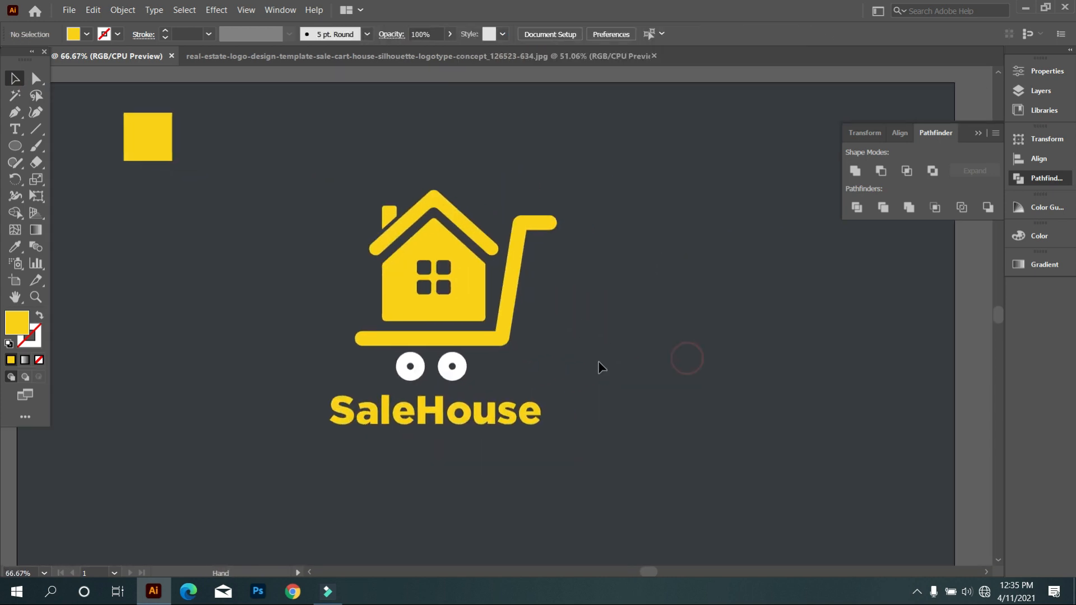